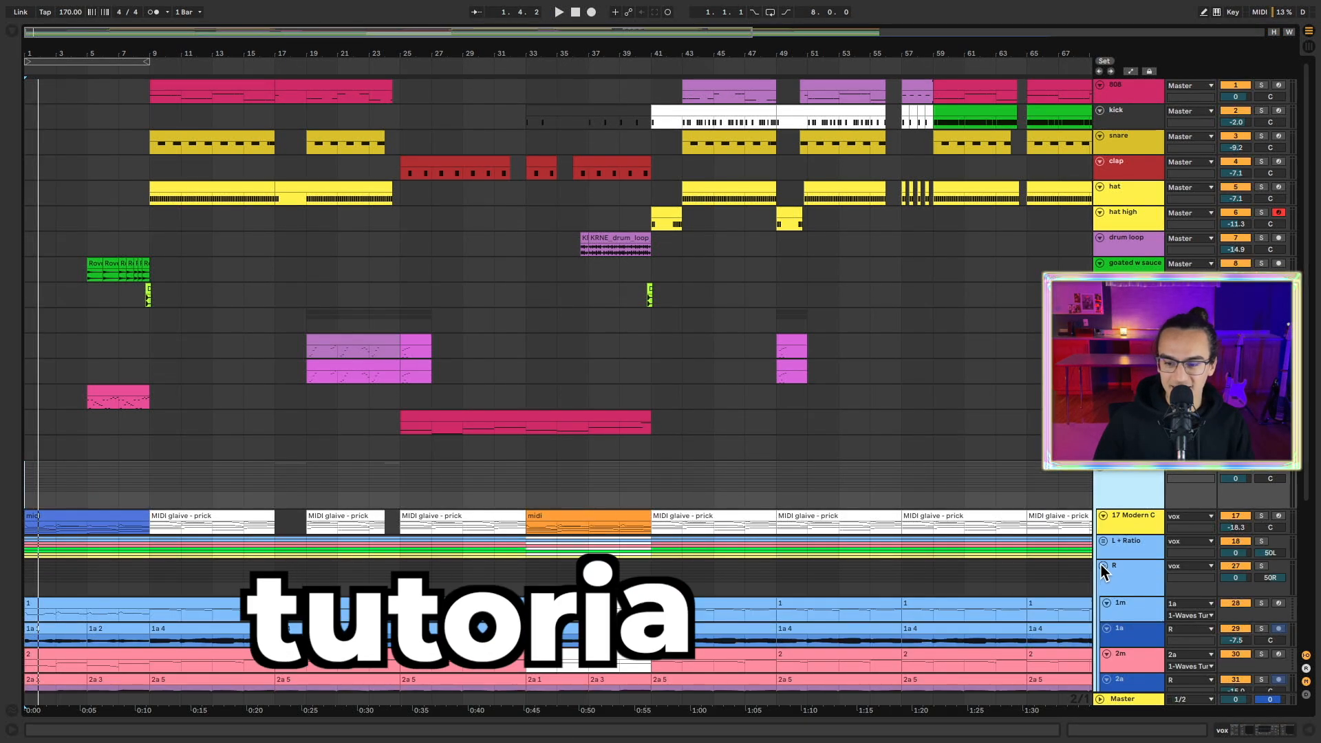
Step: Mute the L + Ratio and R vocal groups and enlarge the 17-Modern Choir track in the arrangement
left_click(1231, 567)
left_click(1232, 540)
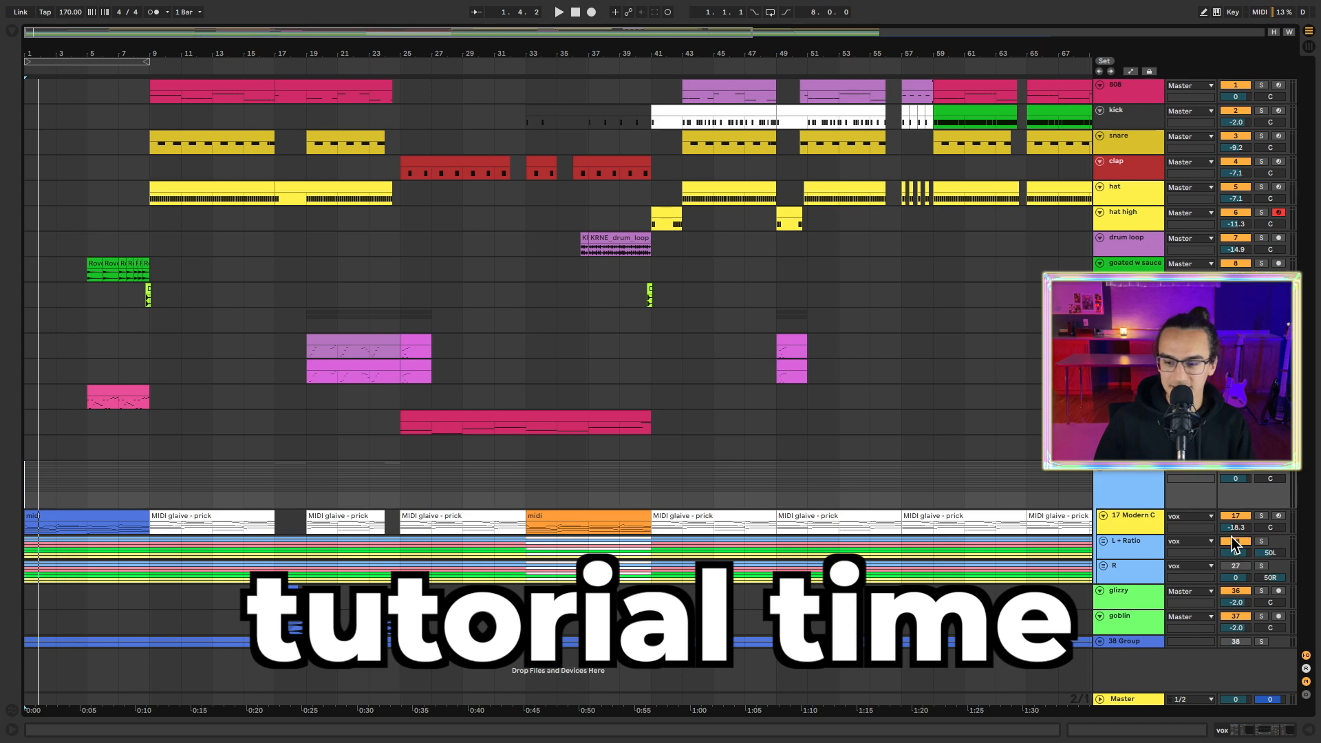
left_click(1123, 528)
left_click_drag(1128, 537, 1098, 637)
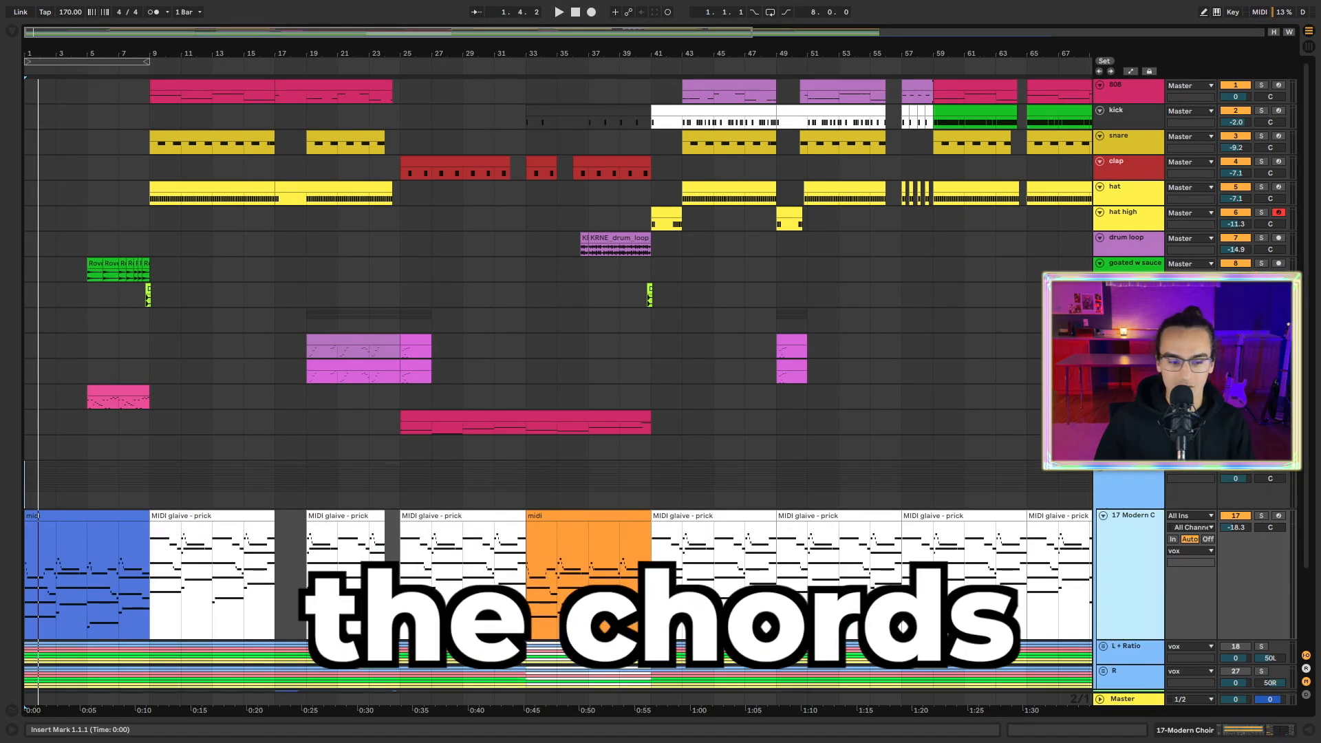
Step: Examine the four-part harmony notes of the opening midi clip and the separated vocal part in an enlarged note editor
scroll(480, 585, "up", 5)
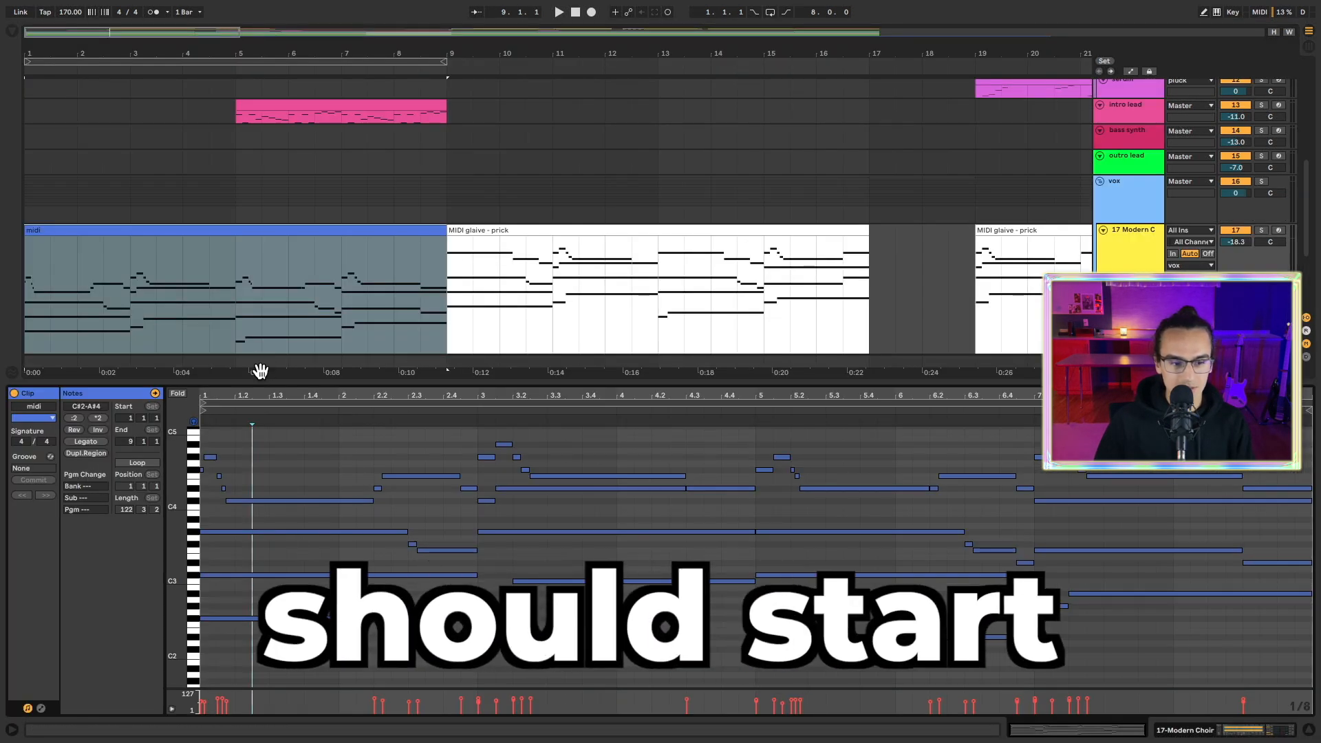
left_click_drag(260, 370, 286, 306)
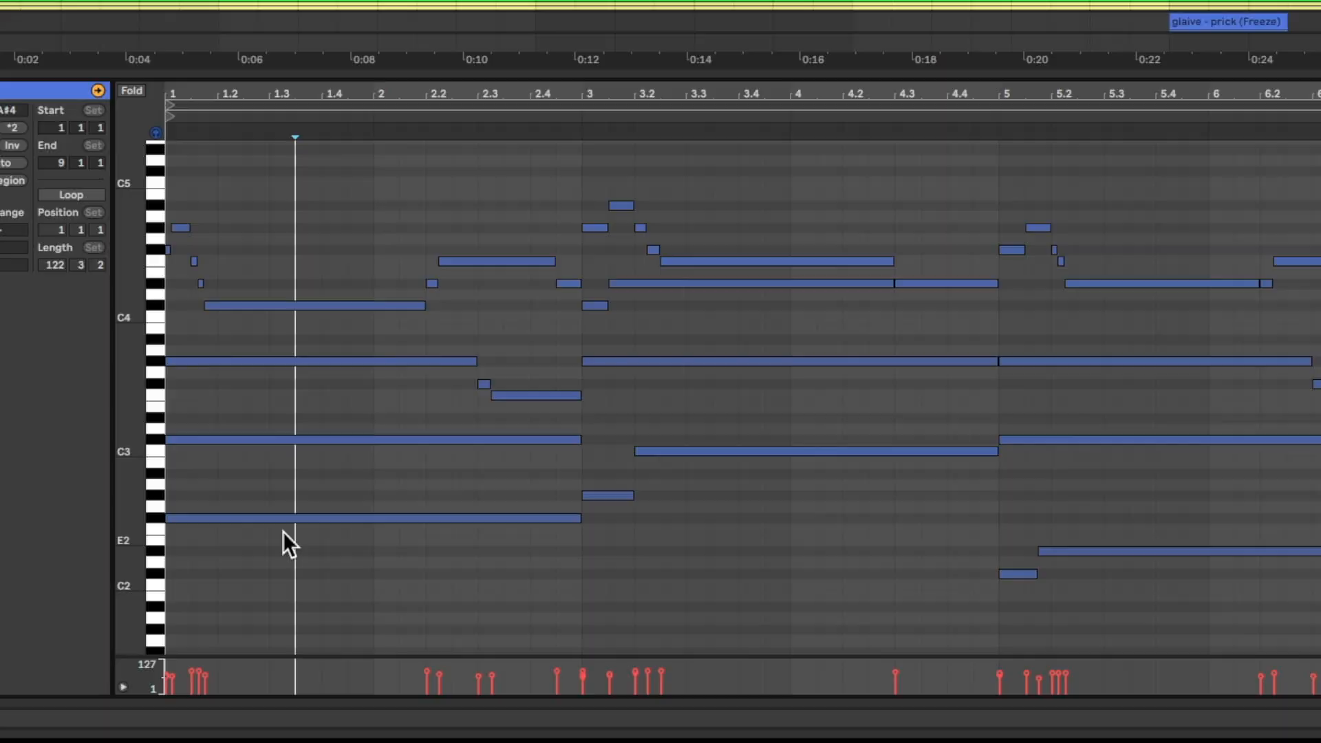
left_click_drag(283, 531, 328, 241)
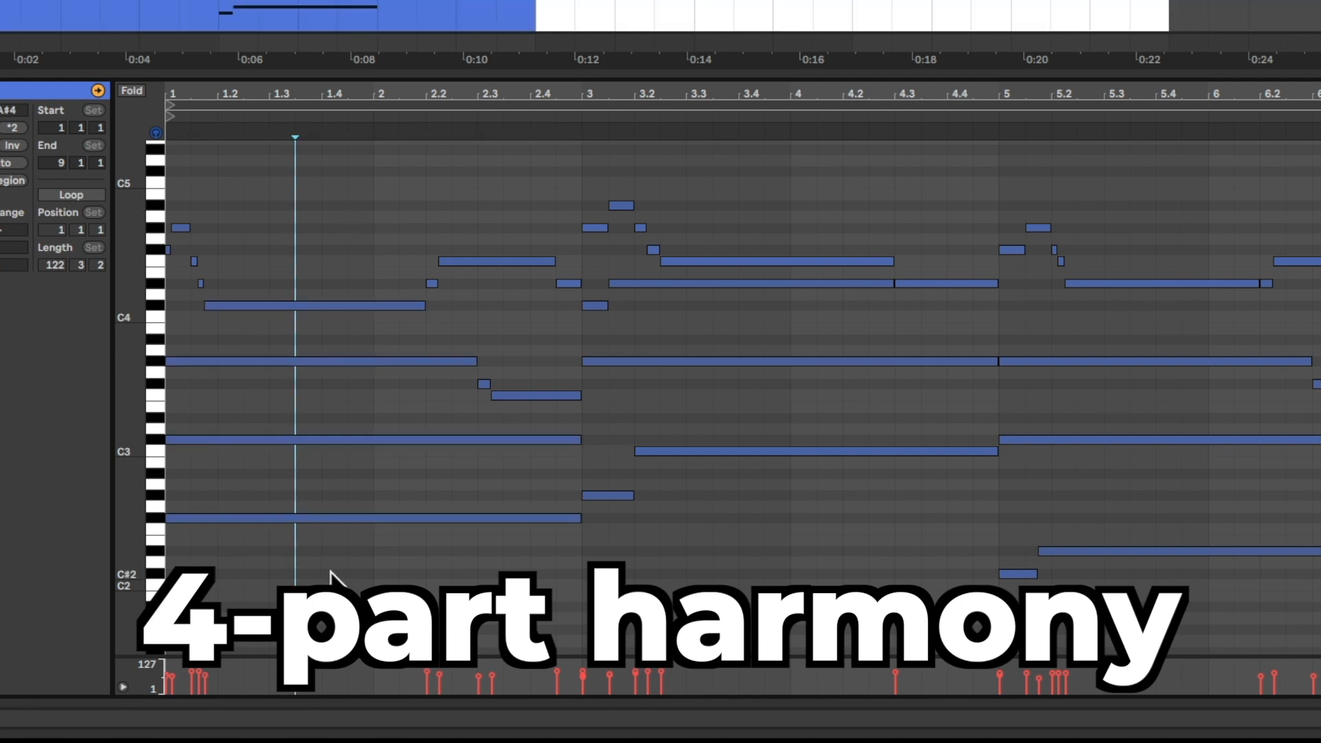
left_click_drag(319, 575, 336, 244)
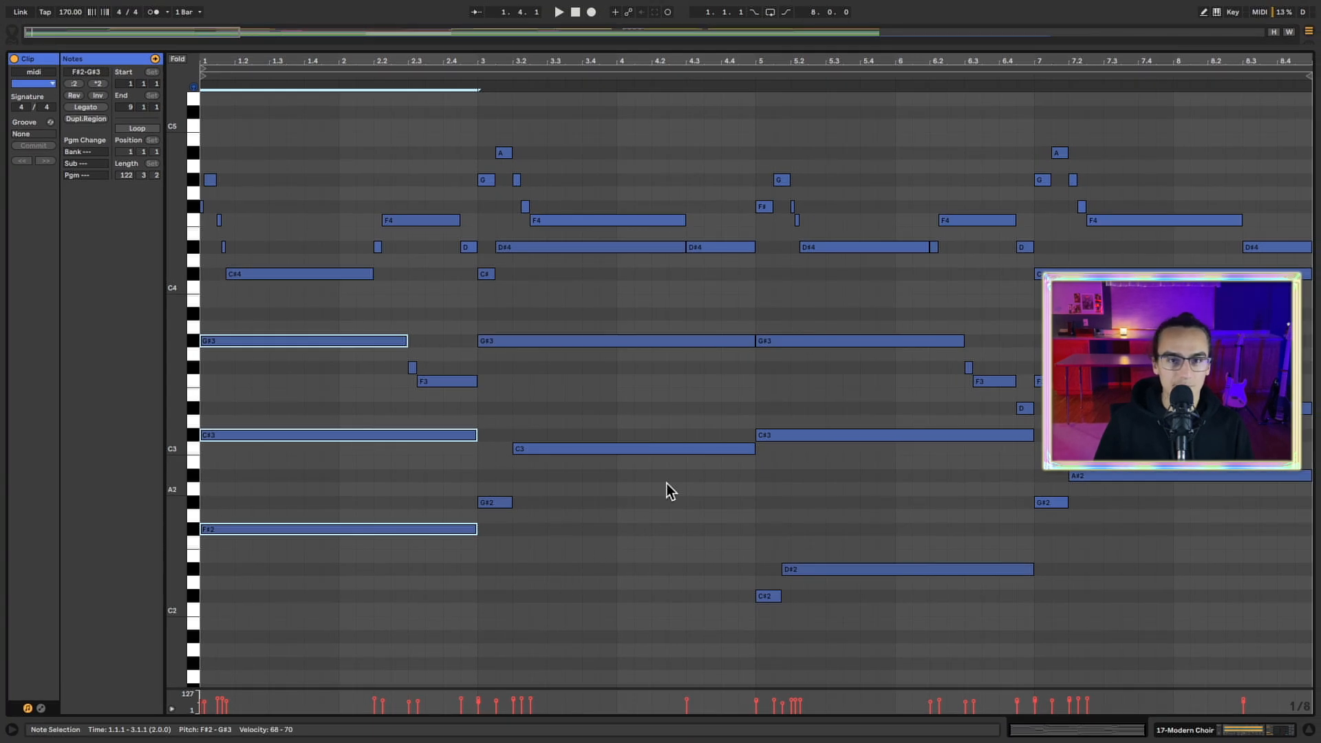
left_click(868, 622)
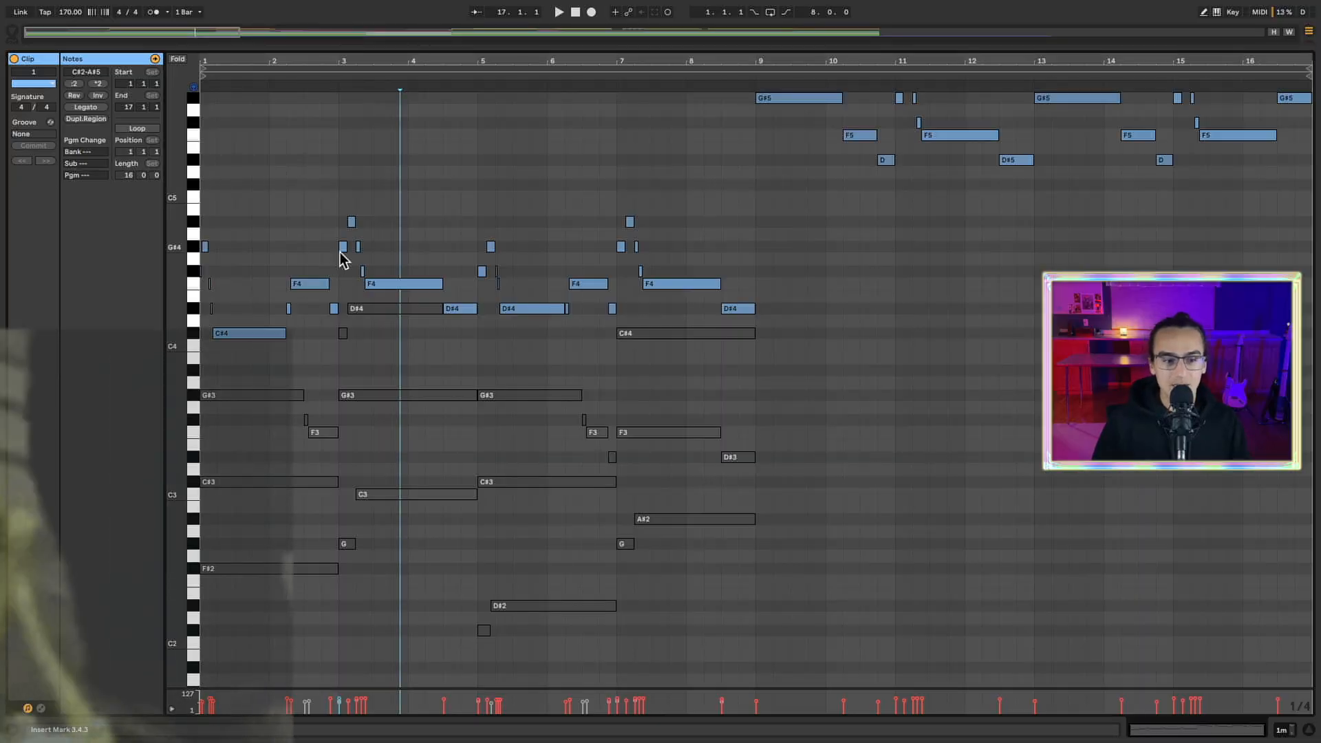
scroll(386, 229, "up", 1)
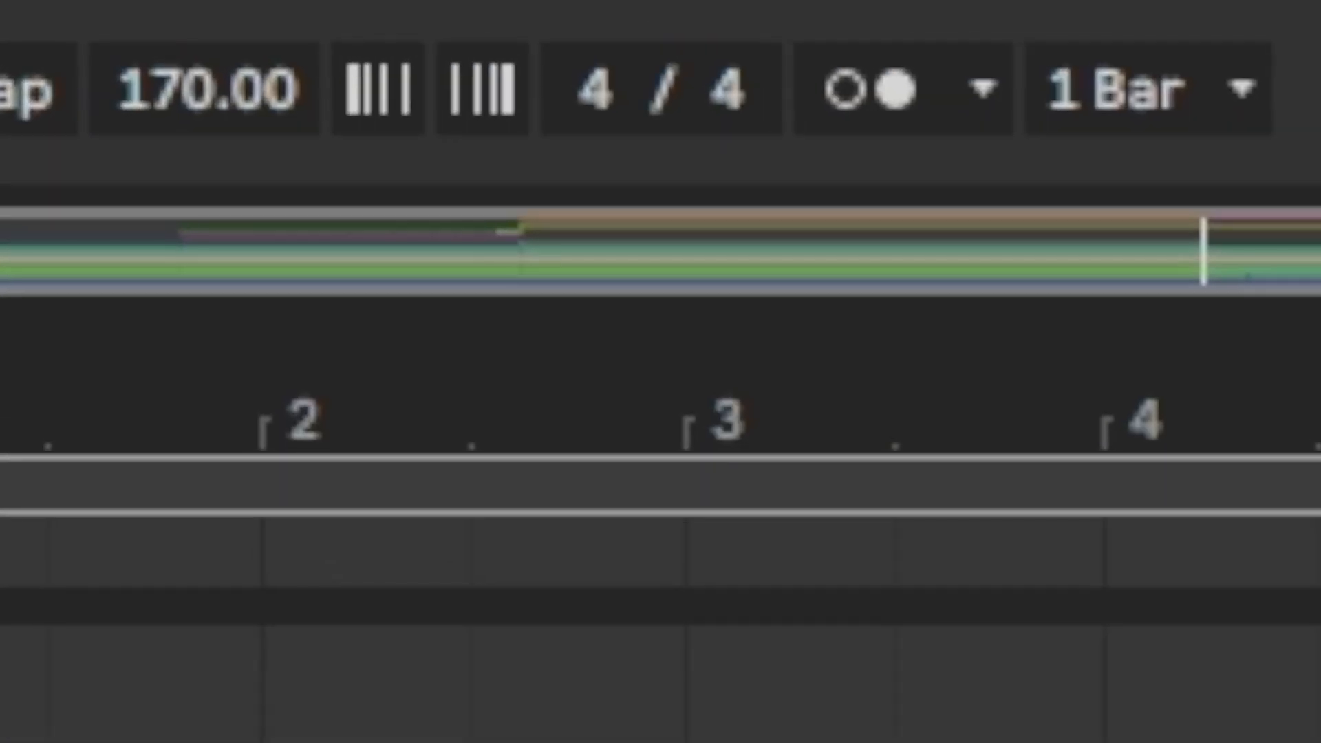
Step: Add an audio track below track 1a in the L + Ratio group and record a vocal take on the cringe track with the metronome on
left_click(860, 79)
left_click(860, 79)
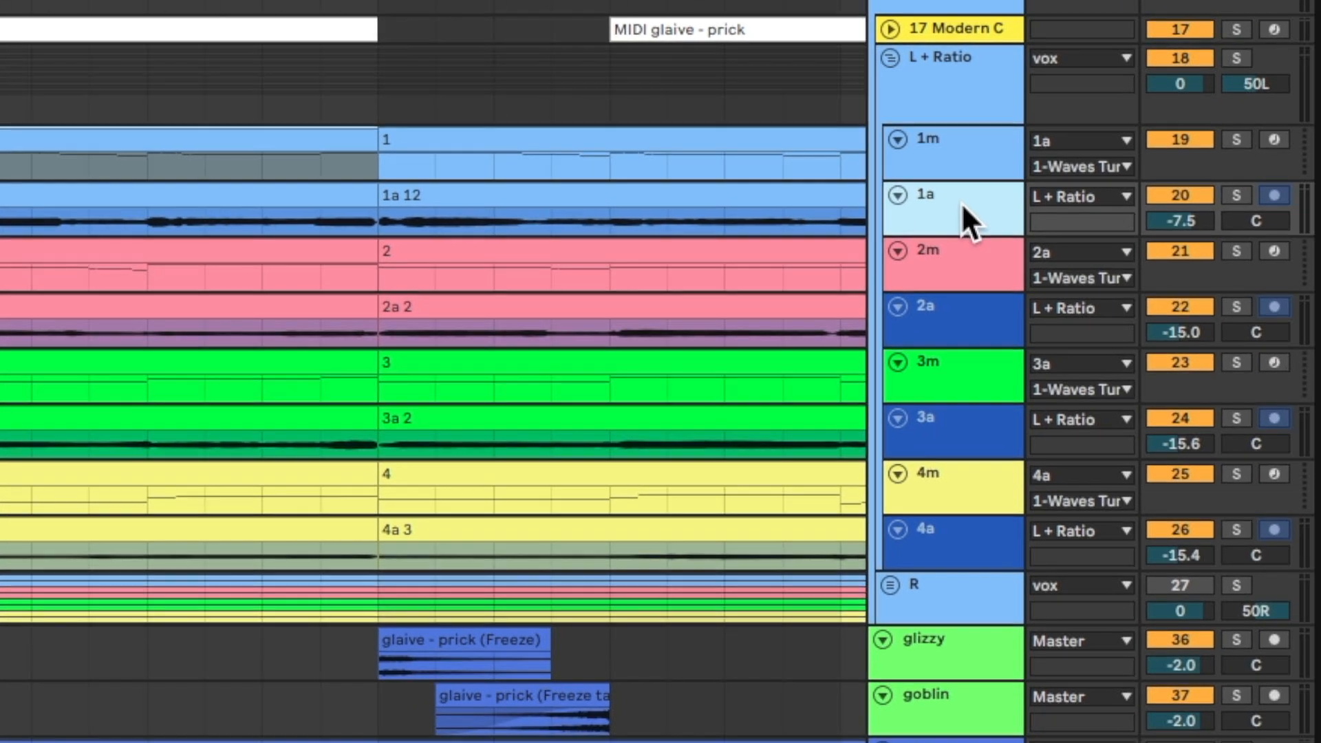
key("ctrl+t")
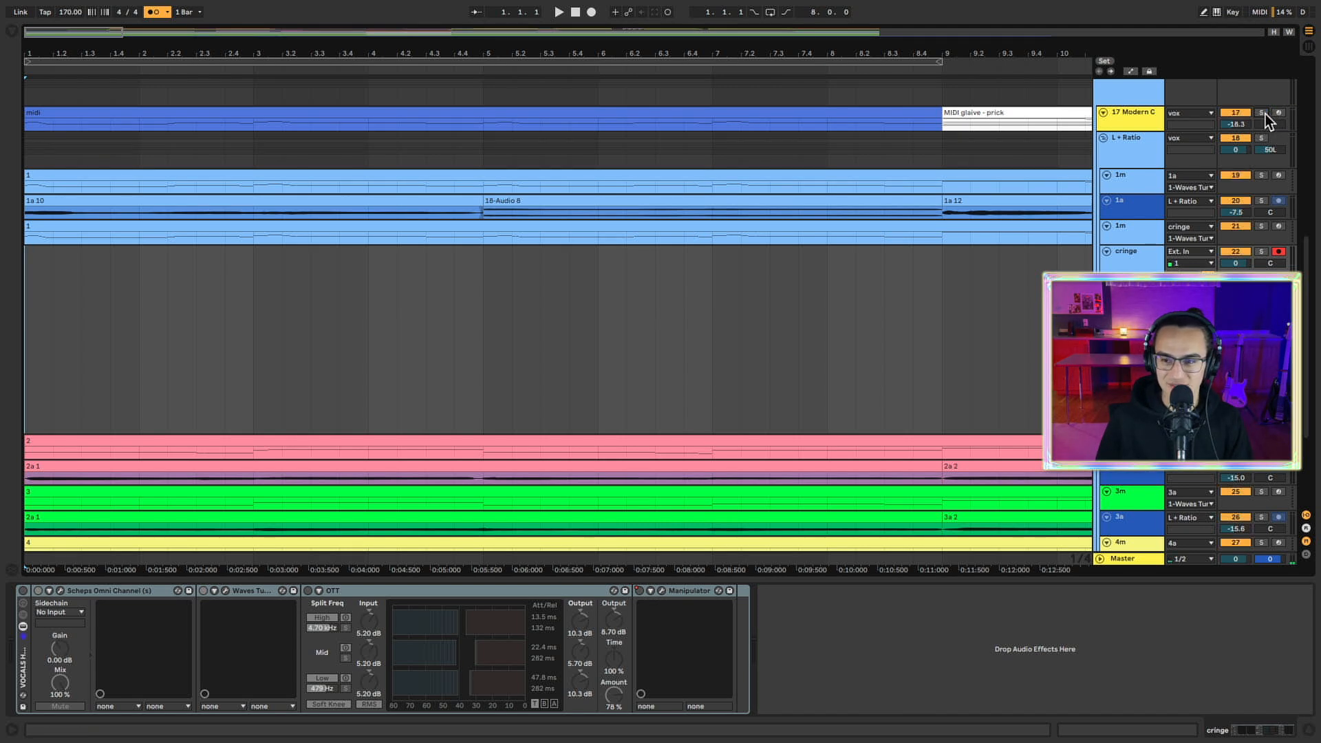
left_click(591, 12)
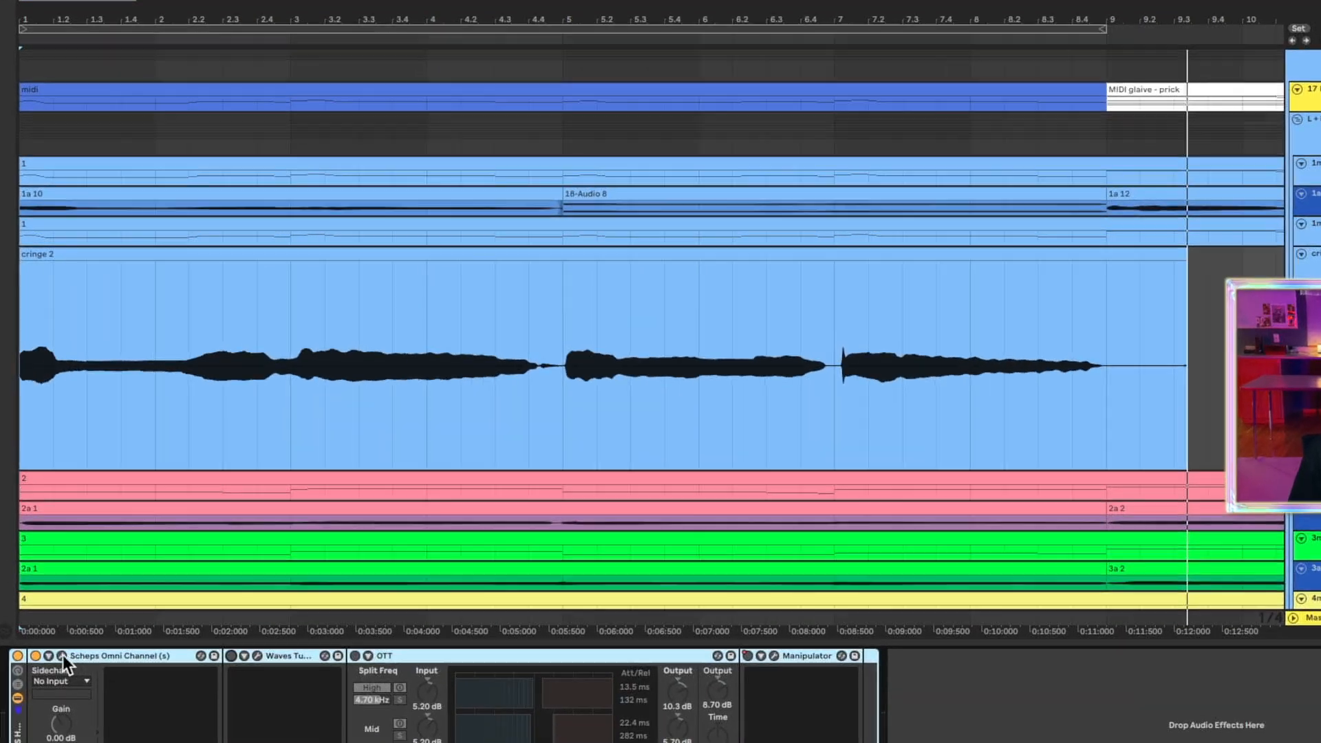
Step: Review the Scheps Omni Channel on the cringe track and enable Waves Tune Real-Time with its MIDI input set to Target Pitch
left_click(63, 655)
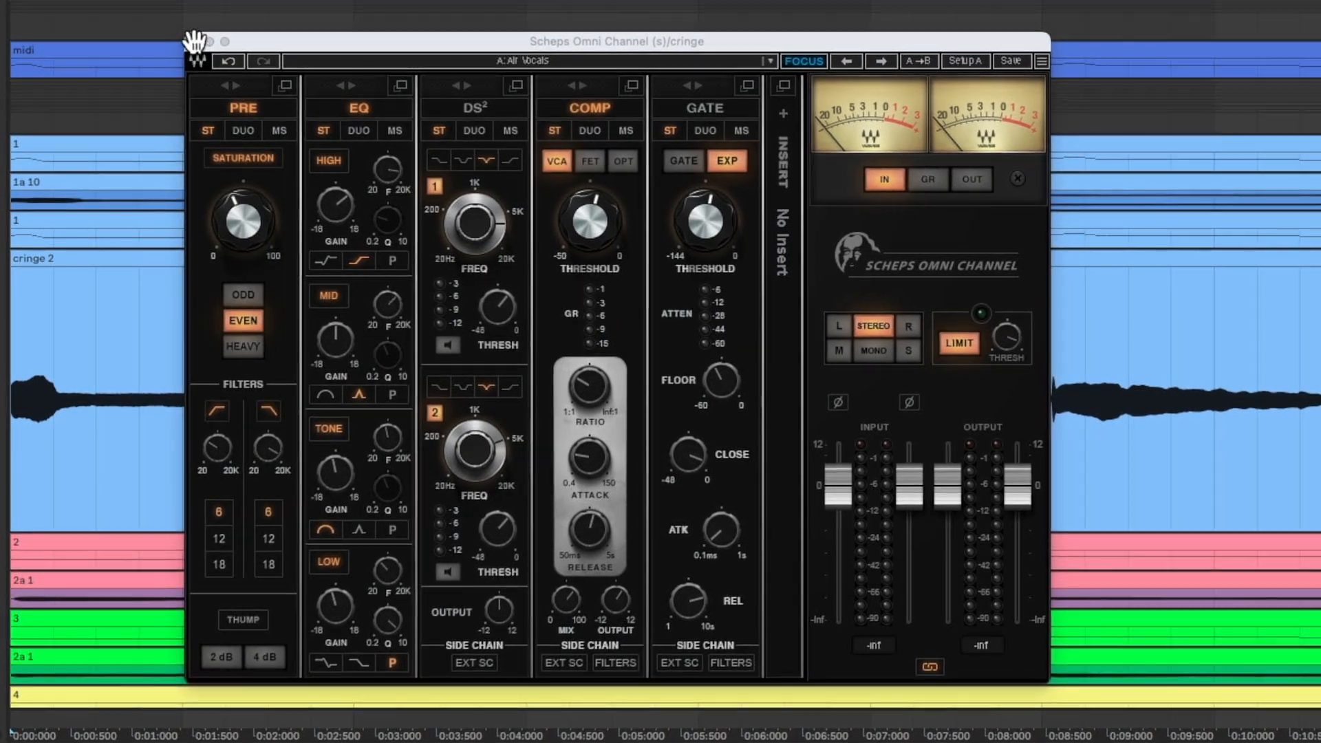
left_click(194, 41)
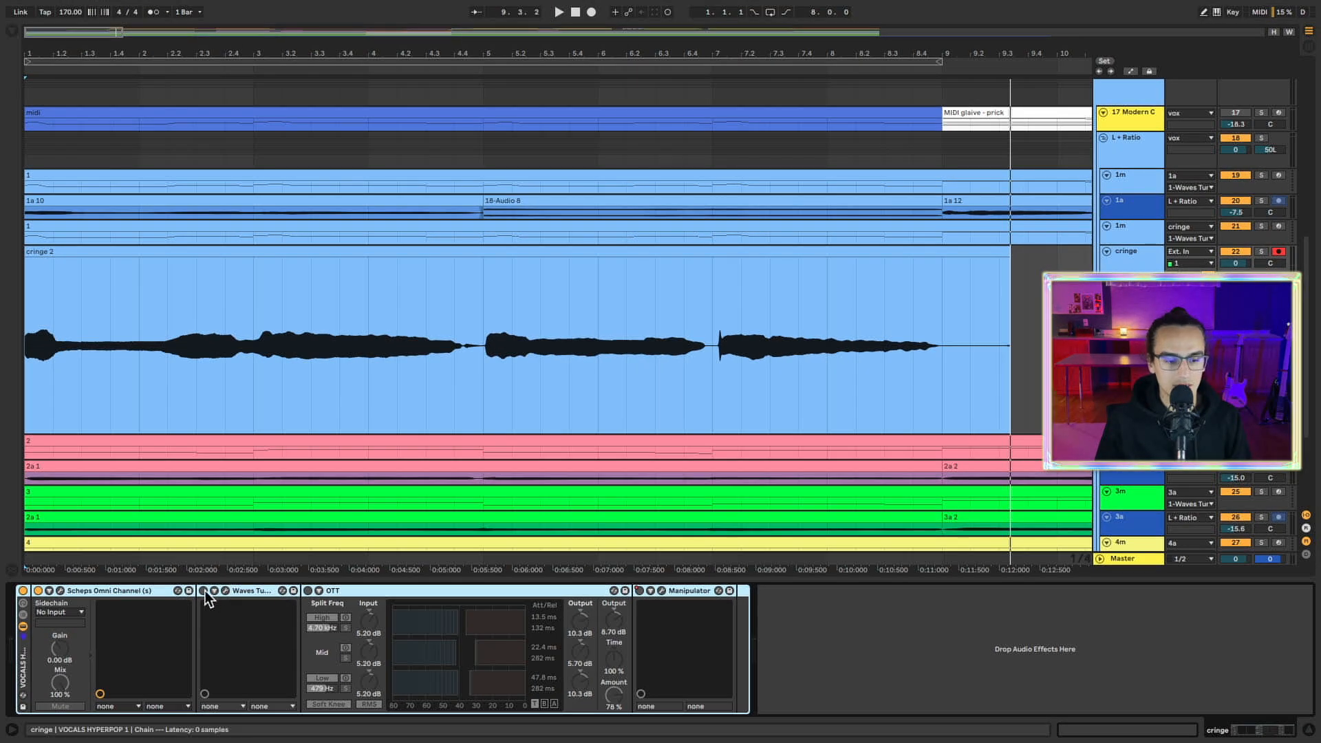
left_click(204, 591)
left_click(226, 592)
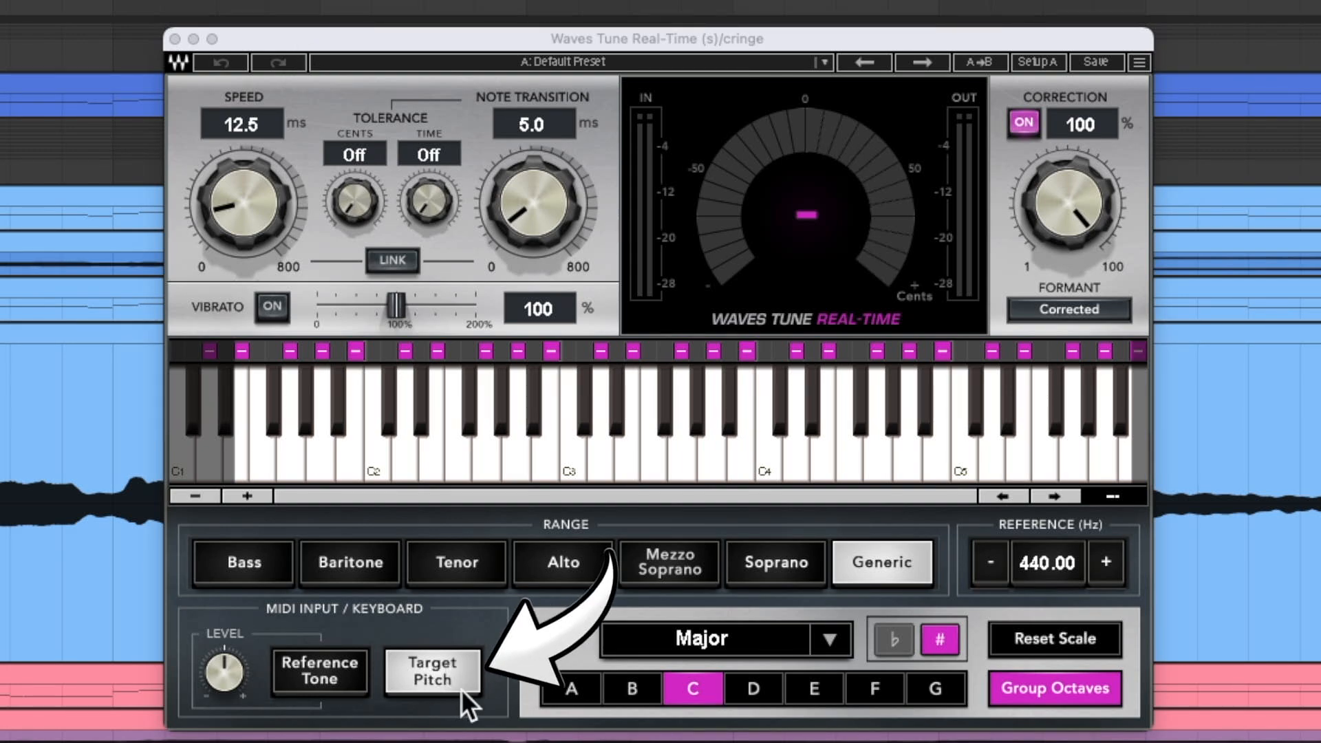
left_click(175, 38)
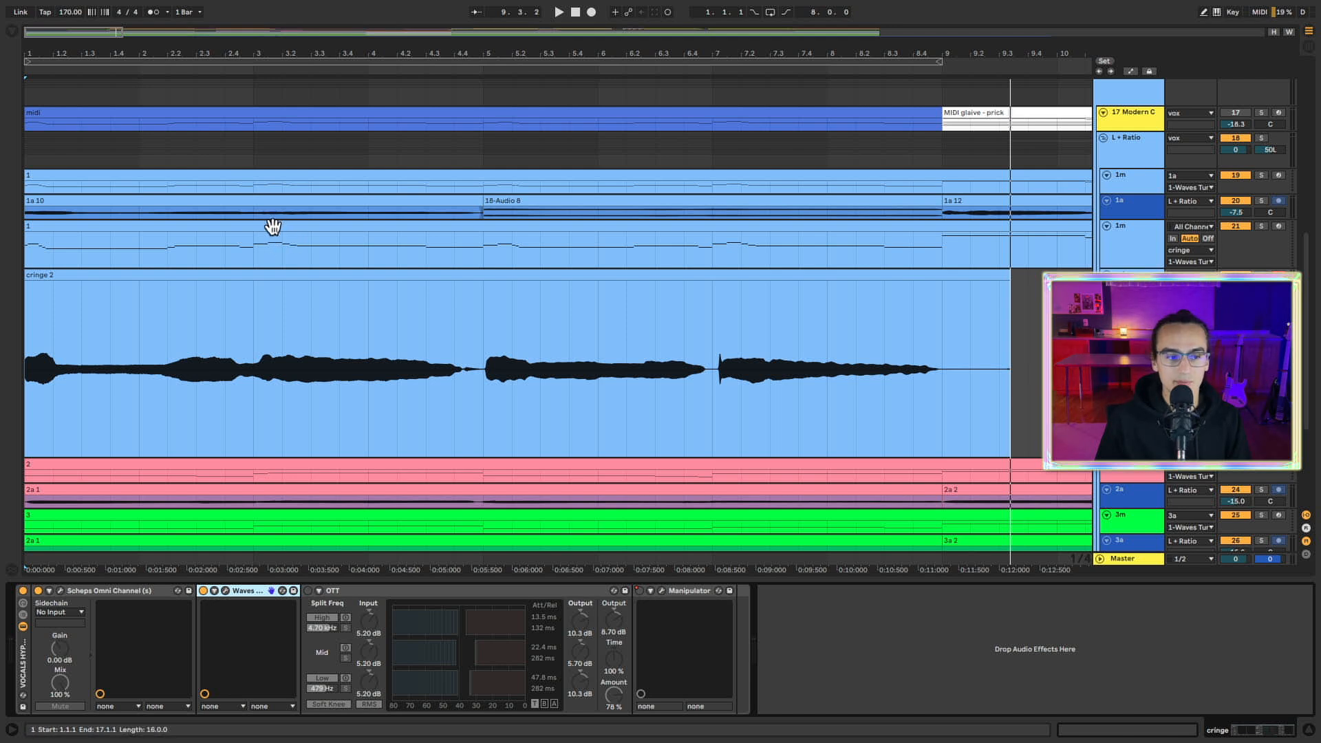
Step: Route the MIDI output of the 1m track above cringe to the cringe track's 1-Waves Tune Real-Time (s)
left_click(273, 228)
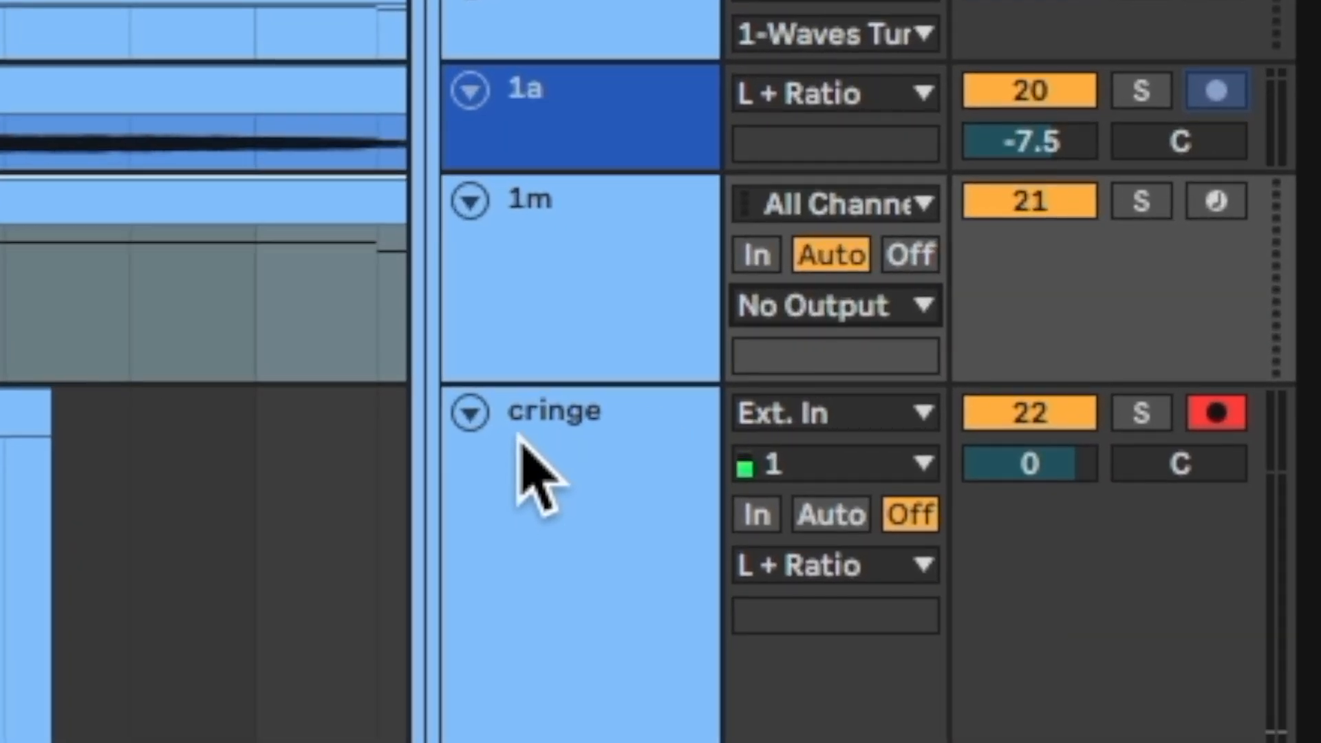
left_click(819, 305)
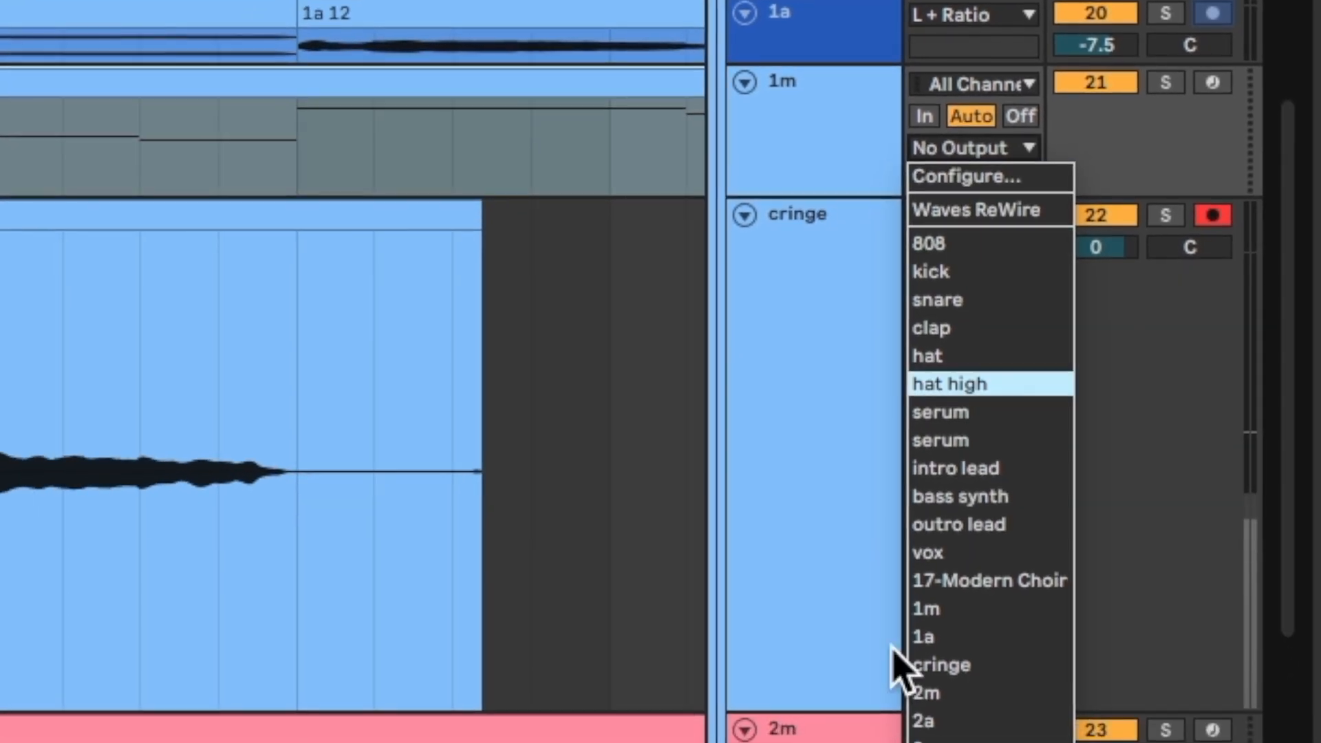
left_click(954, 662)
left_click(983, 180)
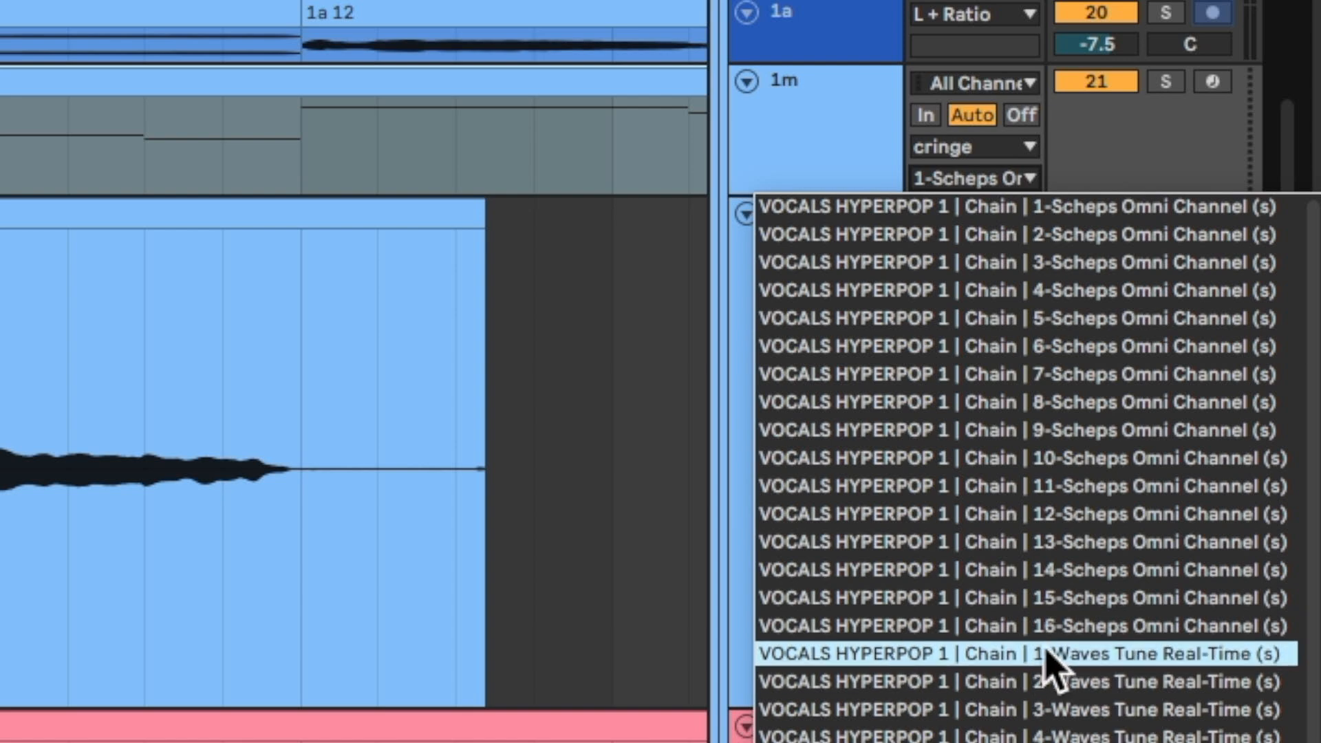
left_click(1220, 655)
Step: Play the cringe 2 clip while watching Waves Tune Real-Time follow the MIDI pitches
left_click(227, 276)
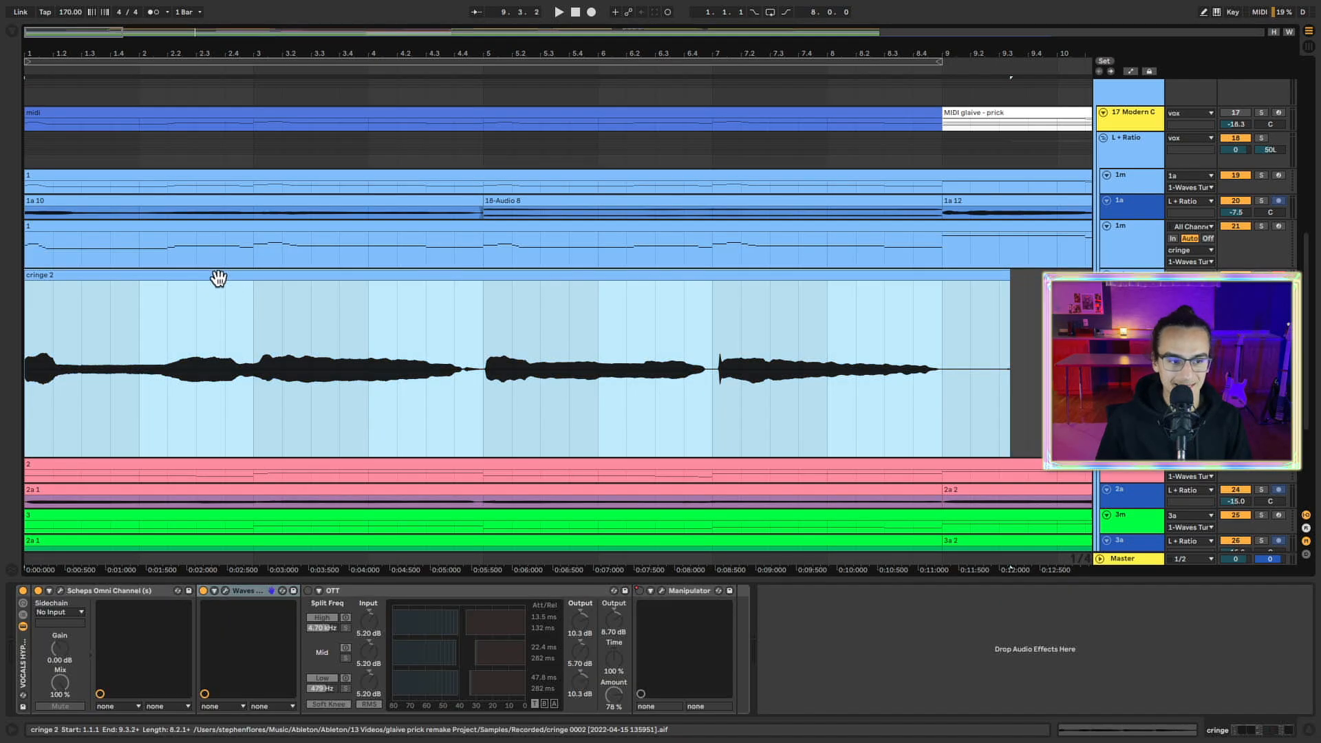
key("space")
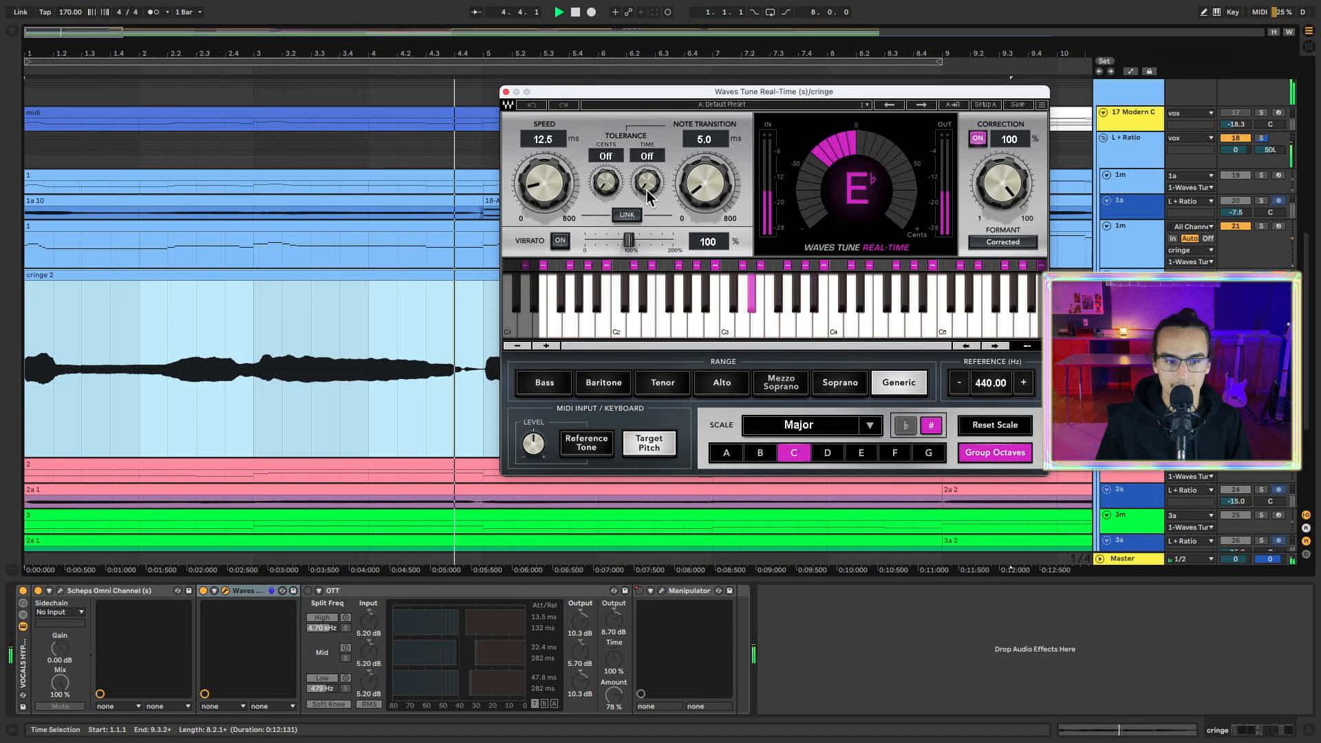
left_click(506, 93)
Step: Compare the cringe vocal without and with OTT during playback, leaving OTT enabled
left_click(311, 592)
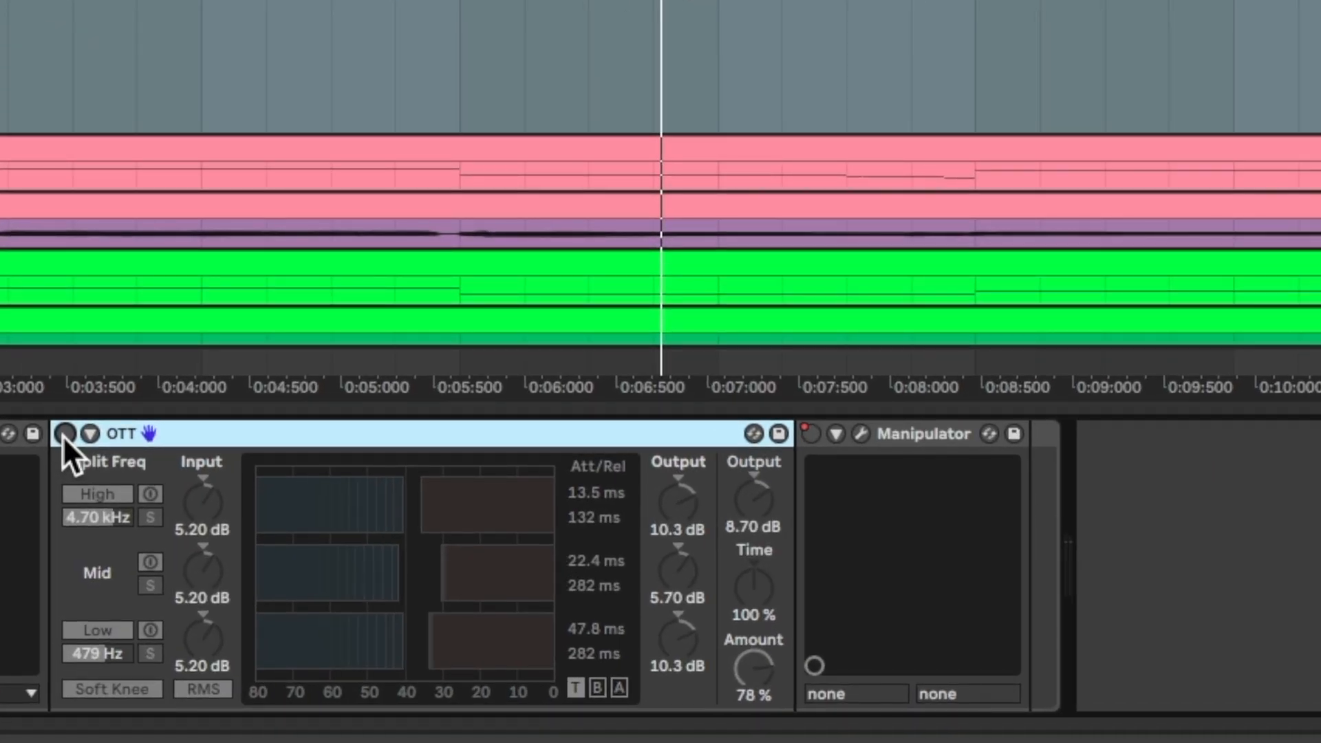
key("space")
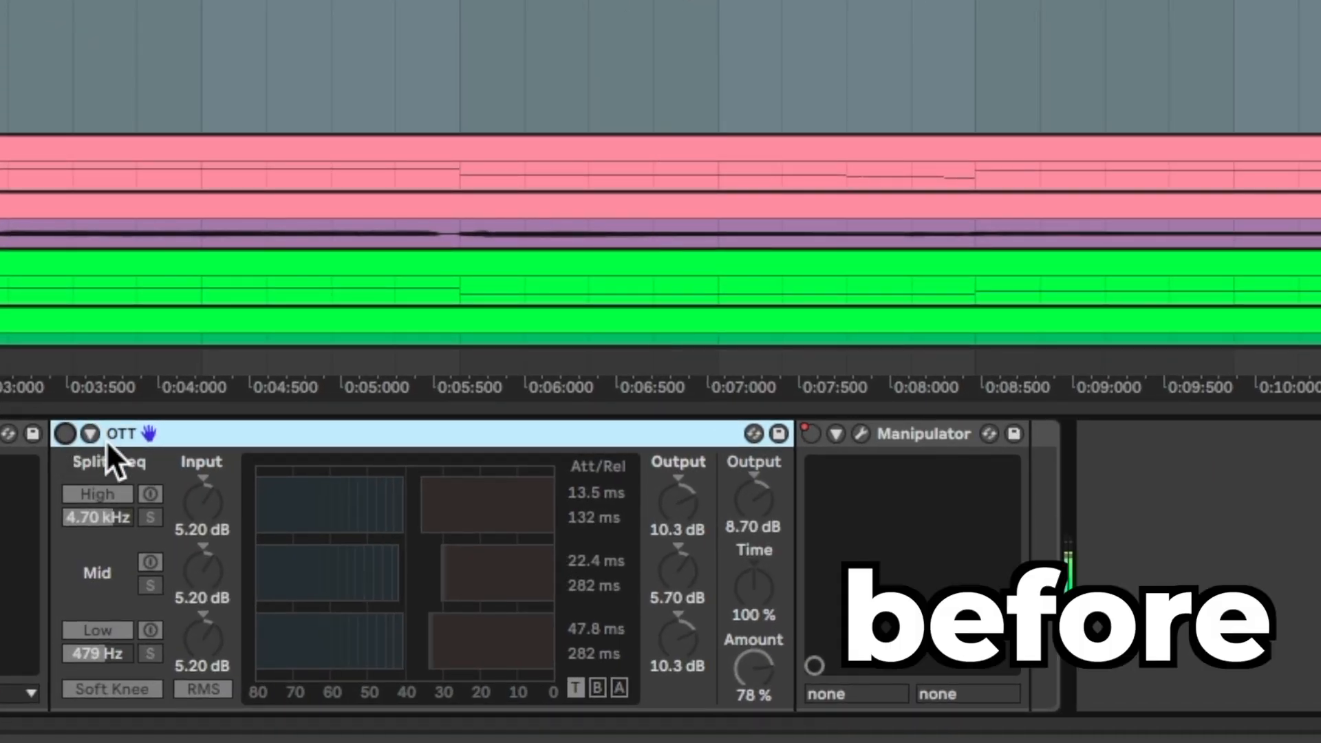
left_click(60, 435)
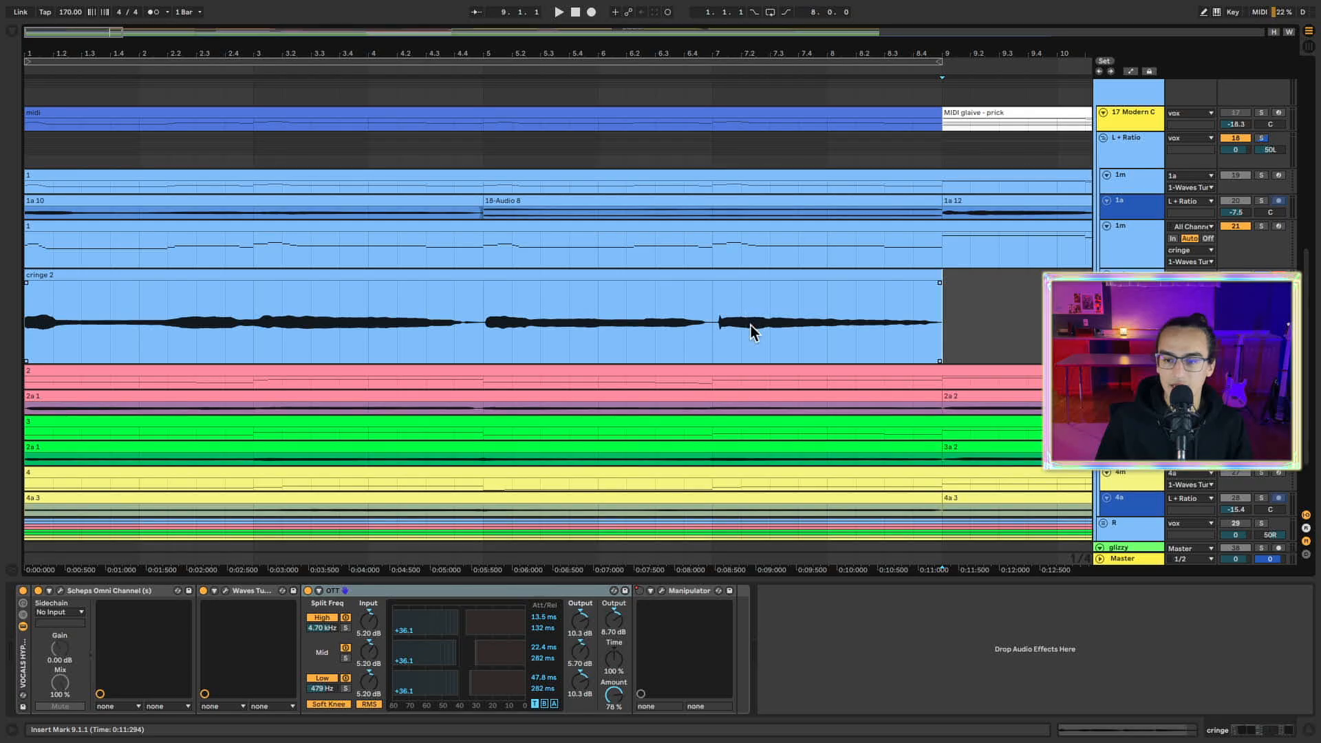
Step: Enable the Manipulator effect on the cringe track and open its plug-in window
scroll(750, 323, "down", 2)
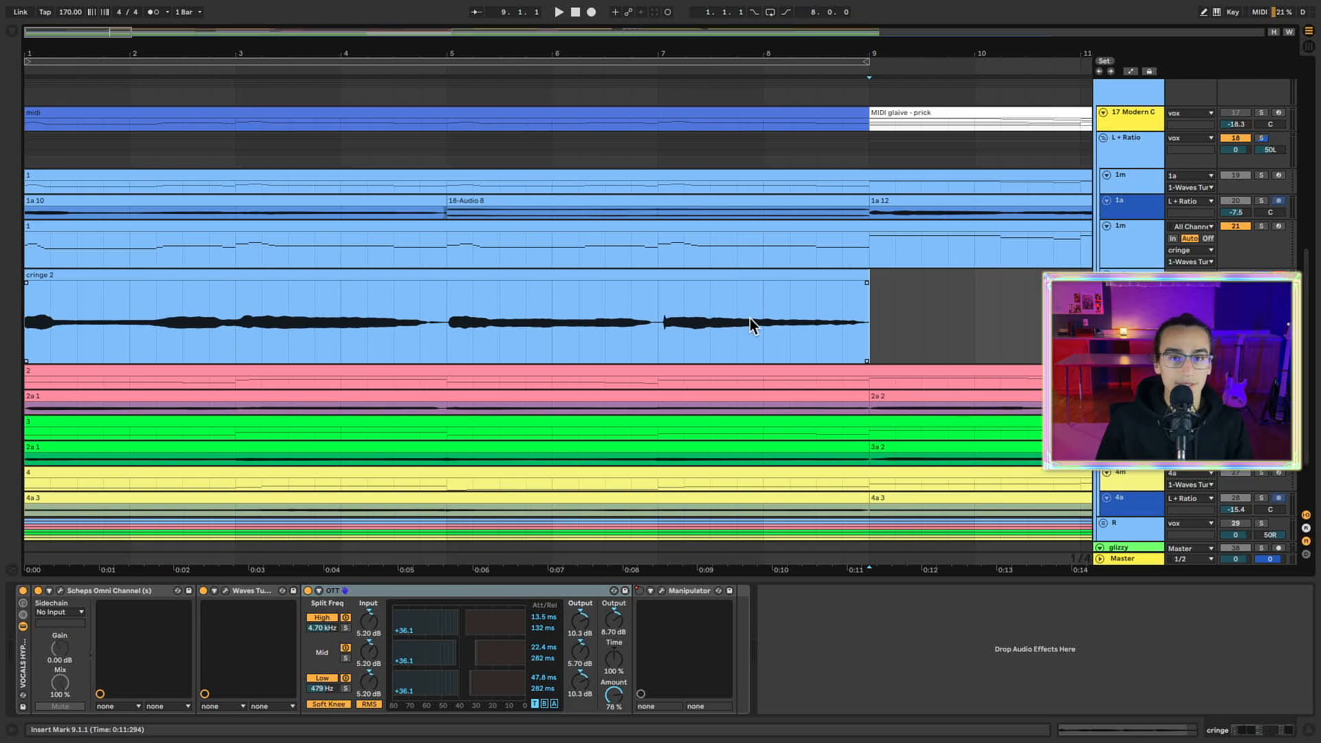
scroll(750, 319, "down", 3)
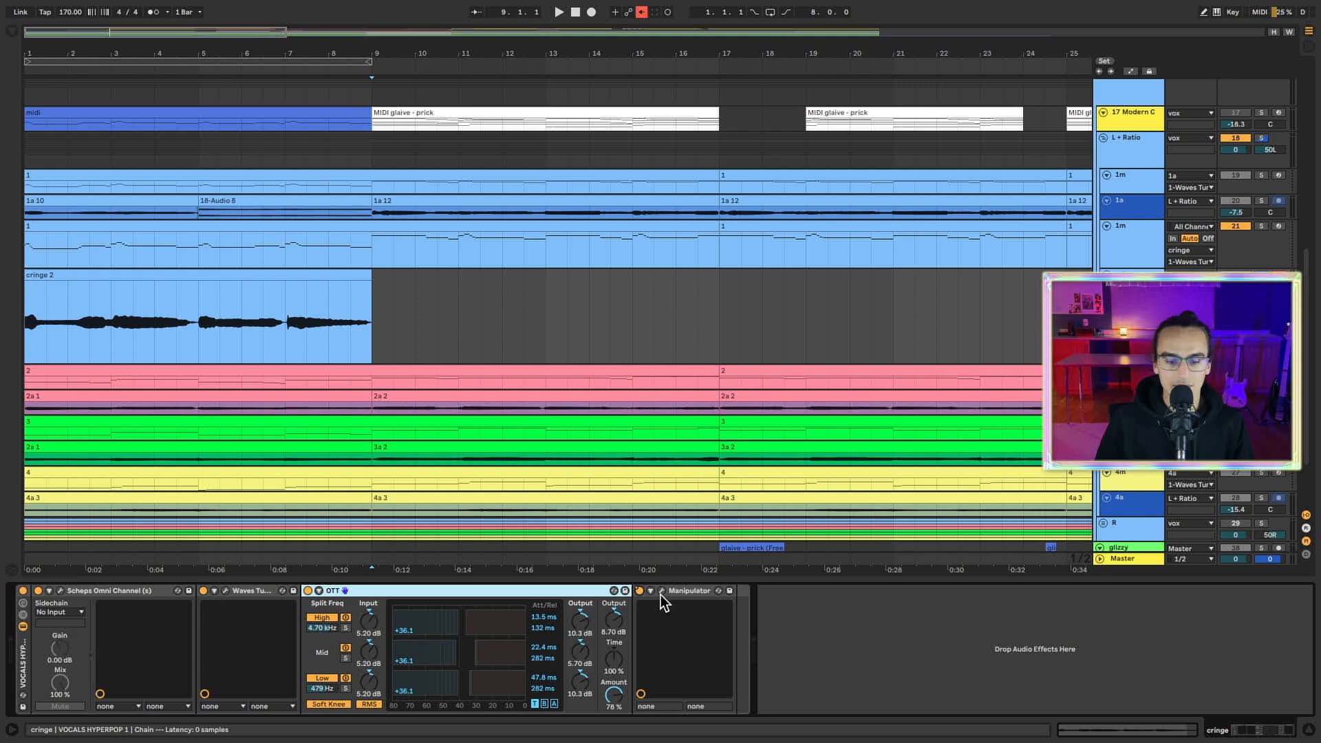
left_click(662, 592)
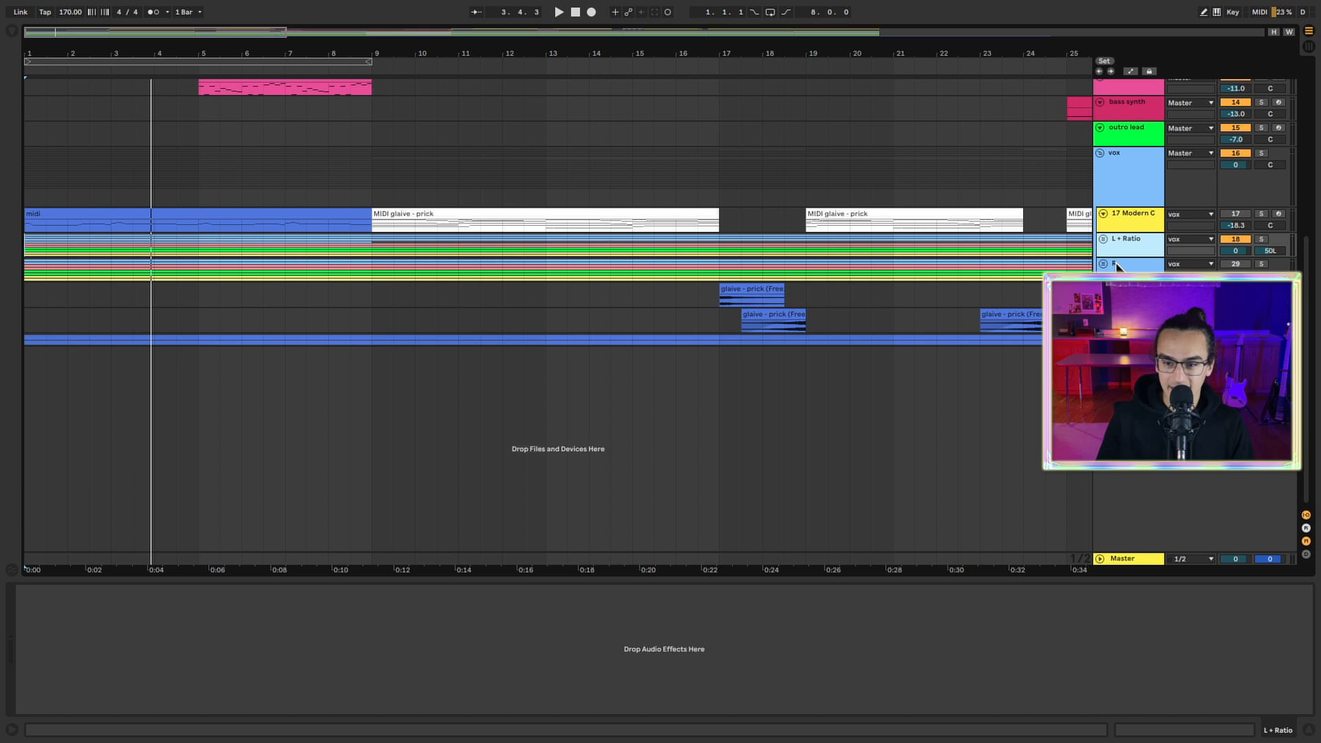
Step: Inspect the R vocal group and listen to the vox group from bar 1
left_click(1117, 265)
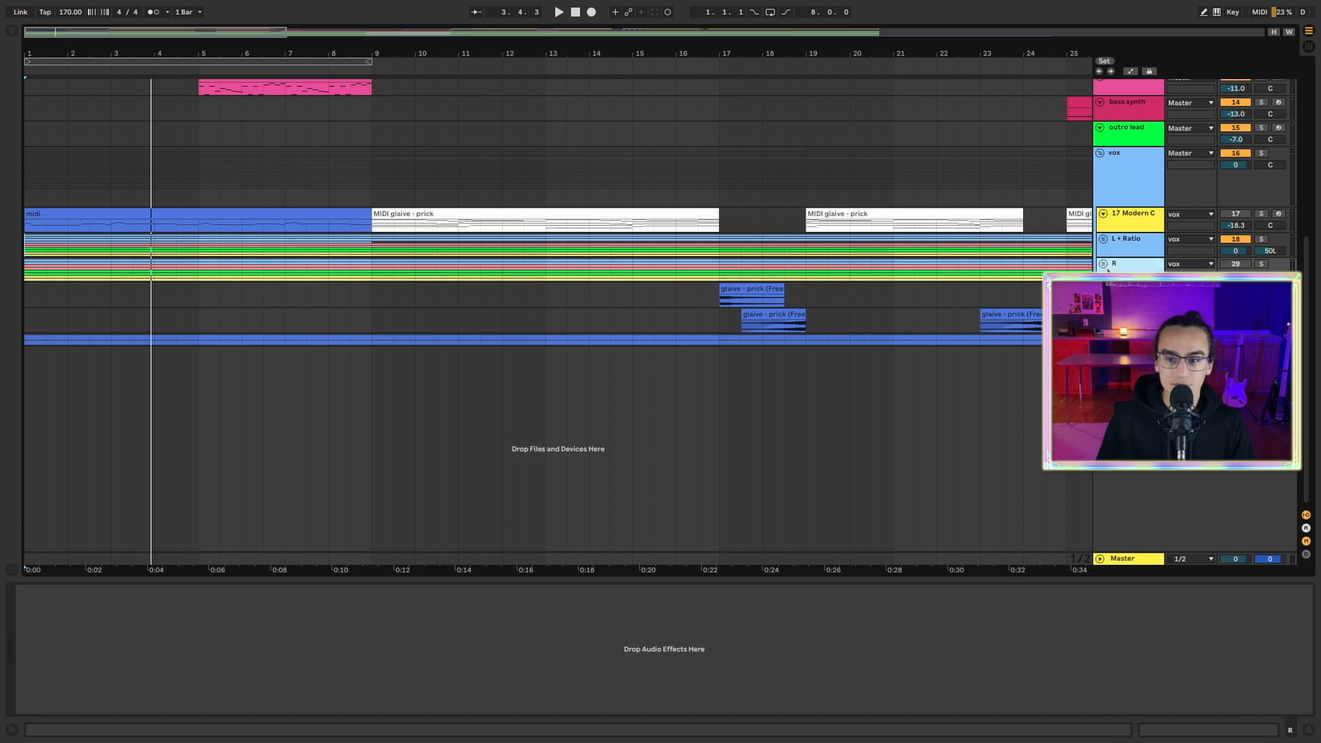
left_click(1103, 265)
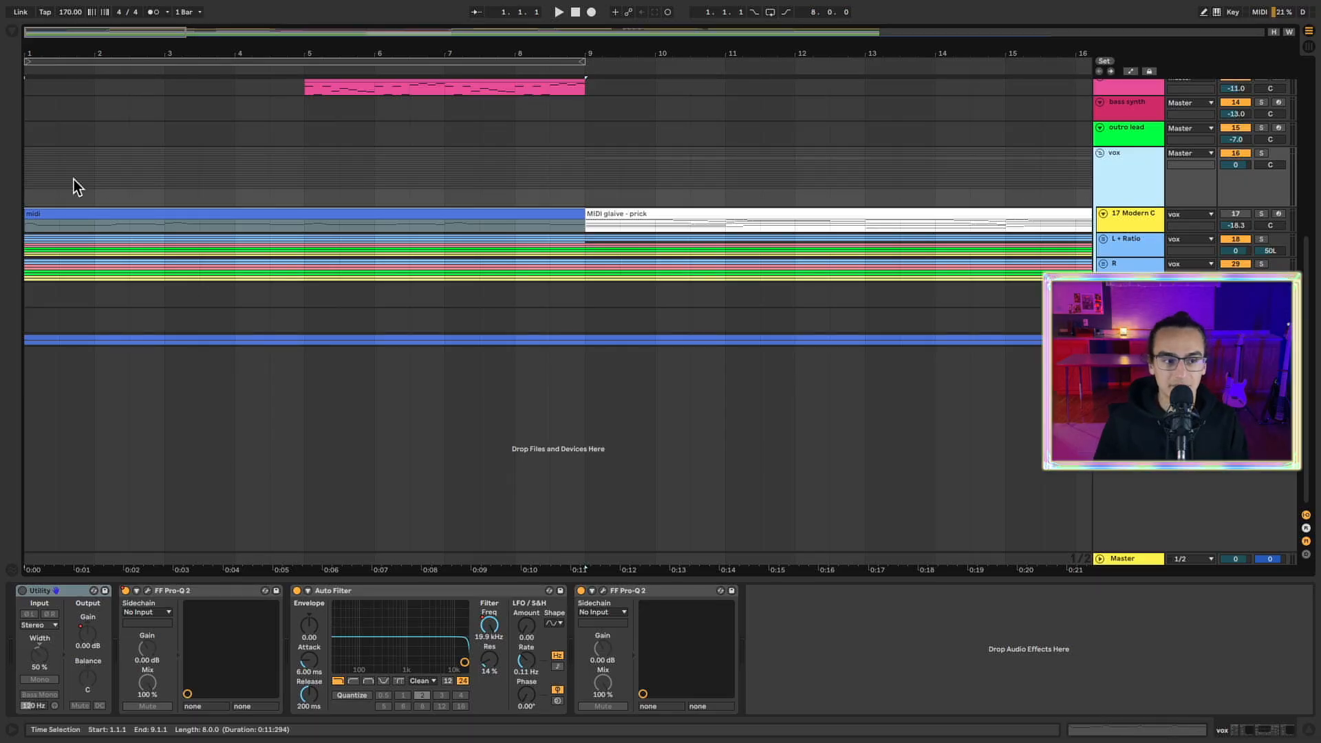
left_click(36, 183)
key("space")
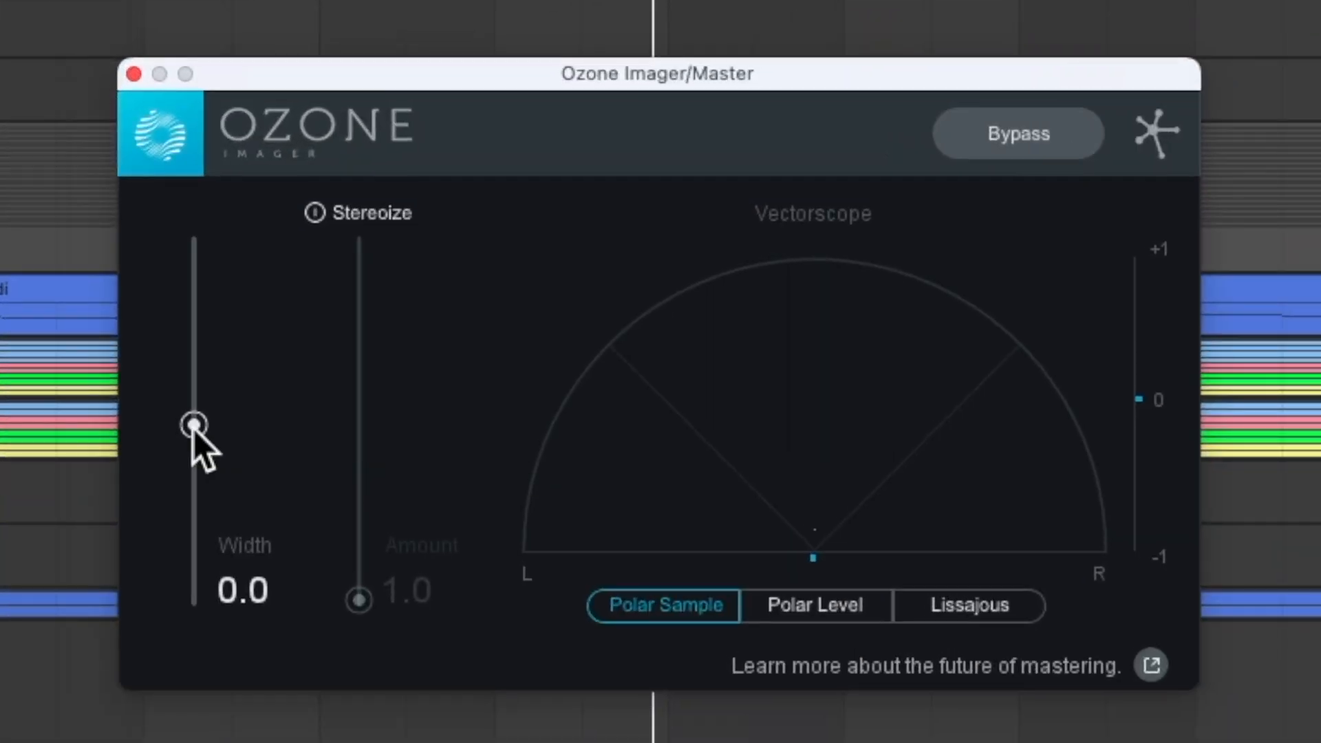
Step: Try a narrower stereo width in Ozone Imager on the Master track and move its window aside
left_click_drag(194, 427, 195, 485)
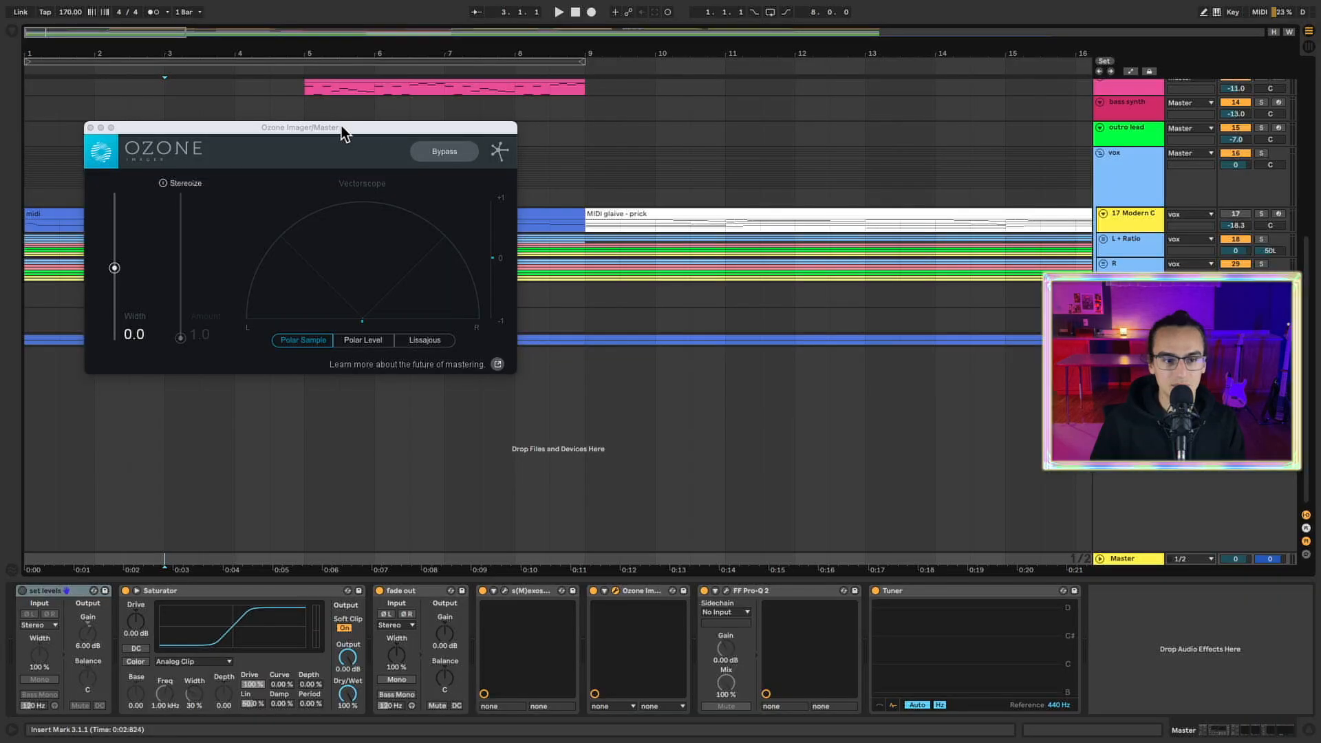
left_click_drag(340, 122, 625, 128)
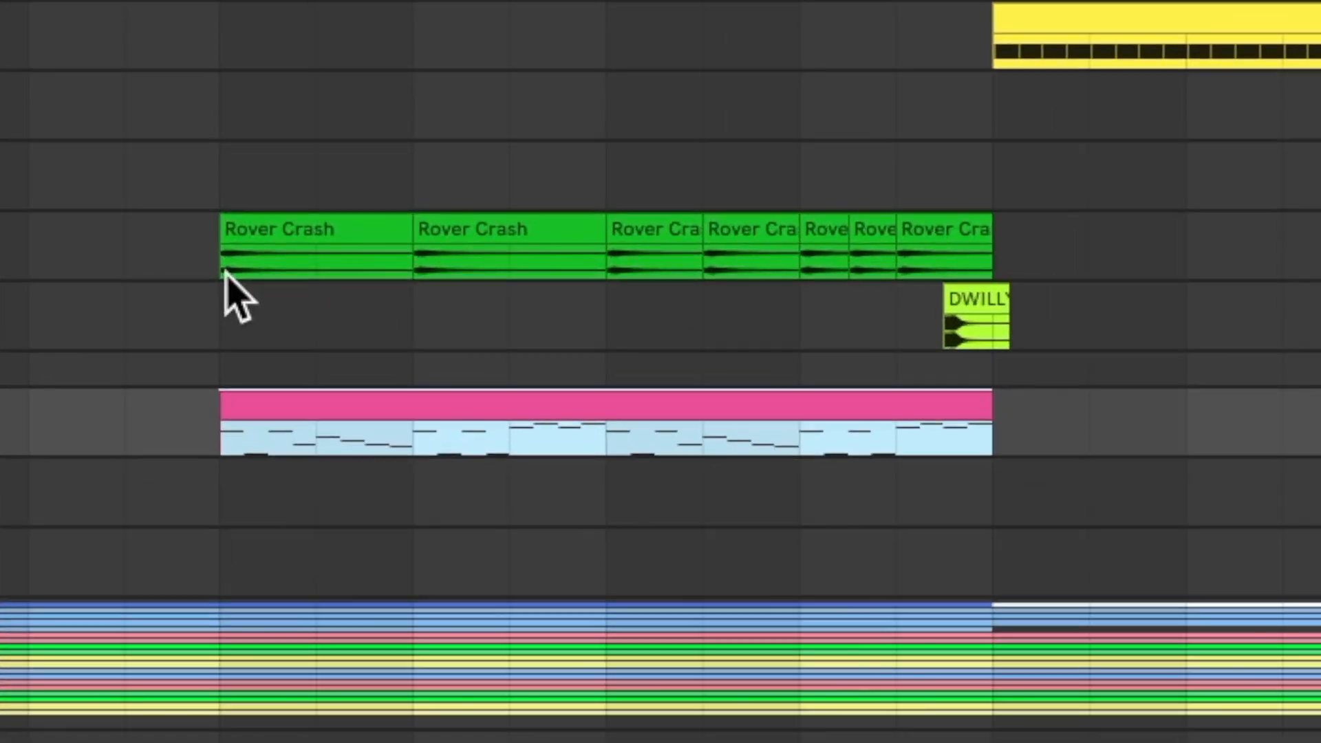
Step: Review the Rover Crash, DWILLY and intro lead clips in the intro and play the section
left_click(244, 263)
left_click(946, 333)
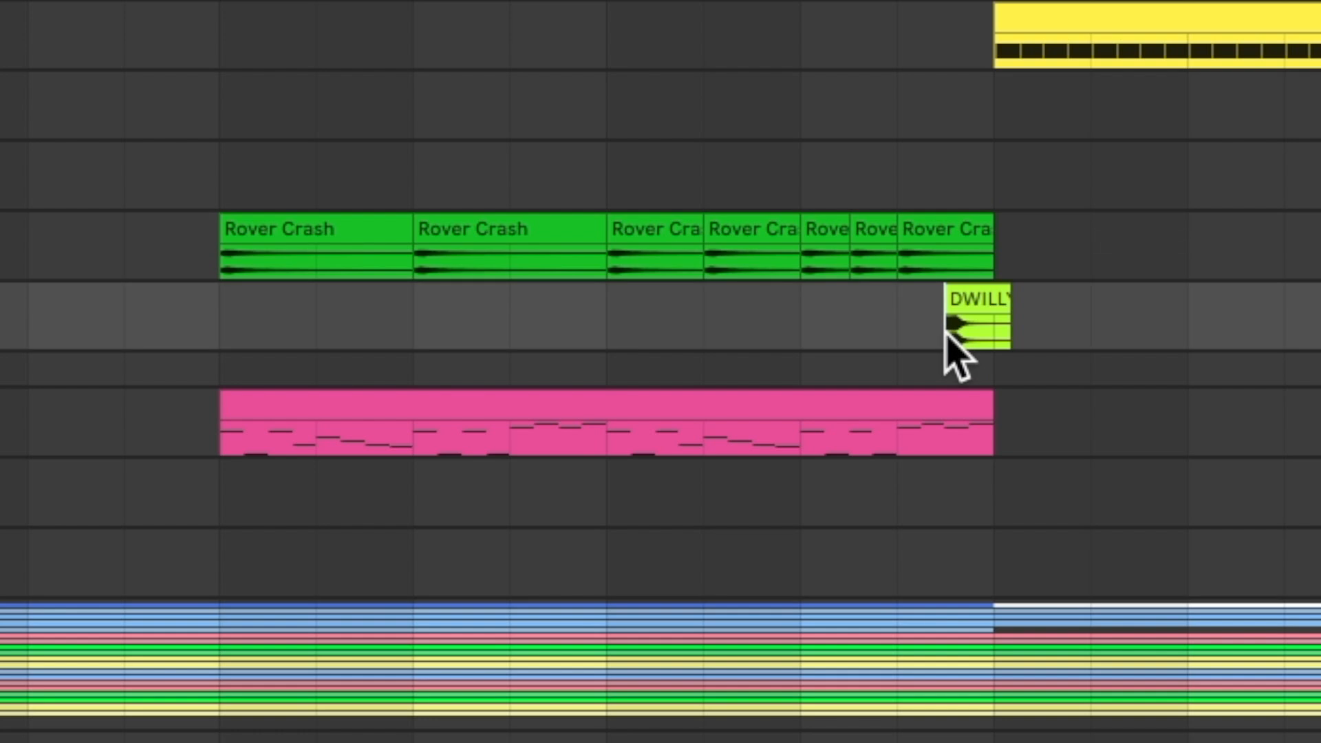
left_click(749, 411)
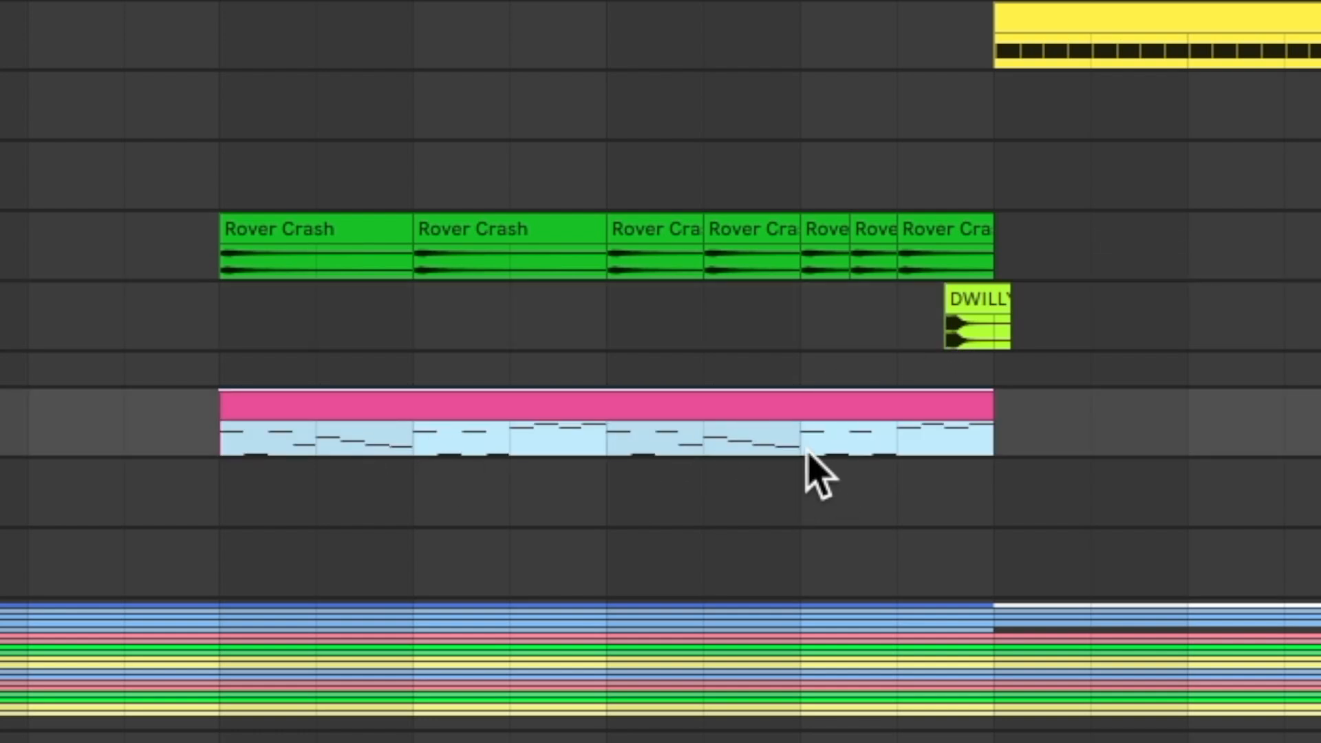
key("space")
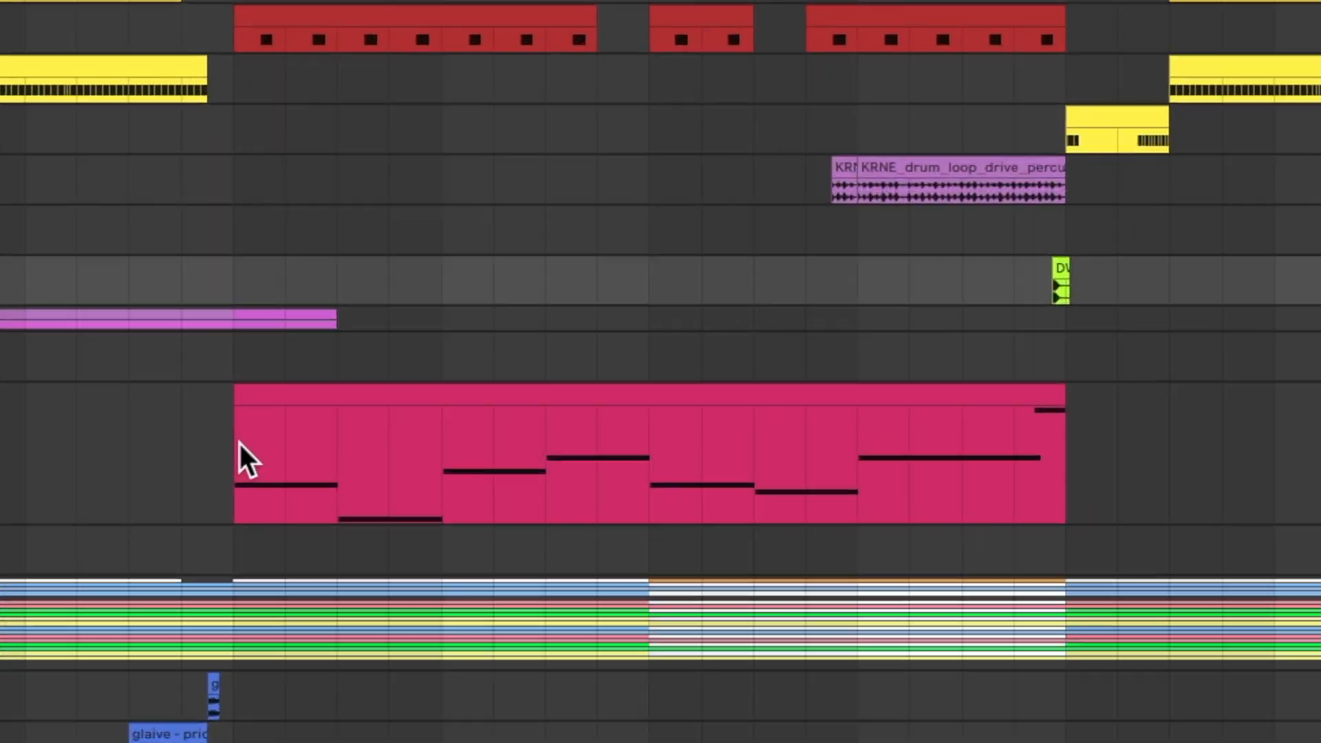
Step: Show the notes of the bass synth clip spanning bars 25 to 41
left_click(233, 458)
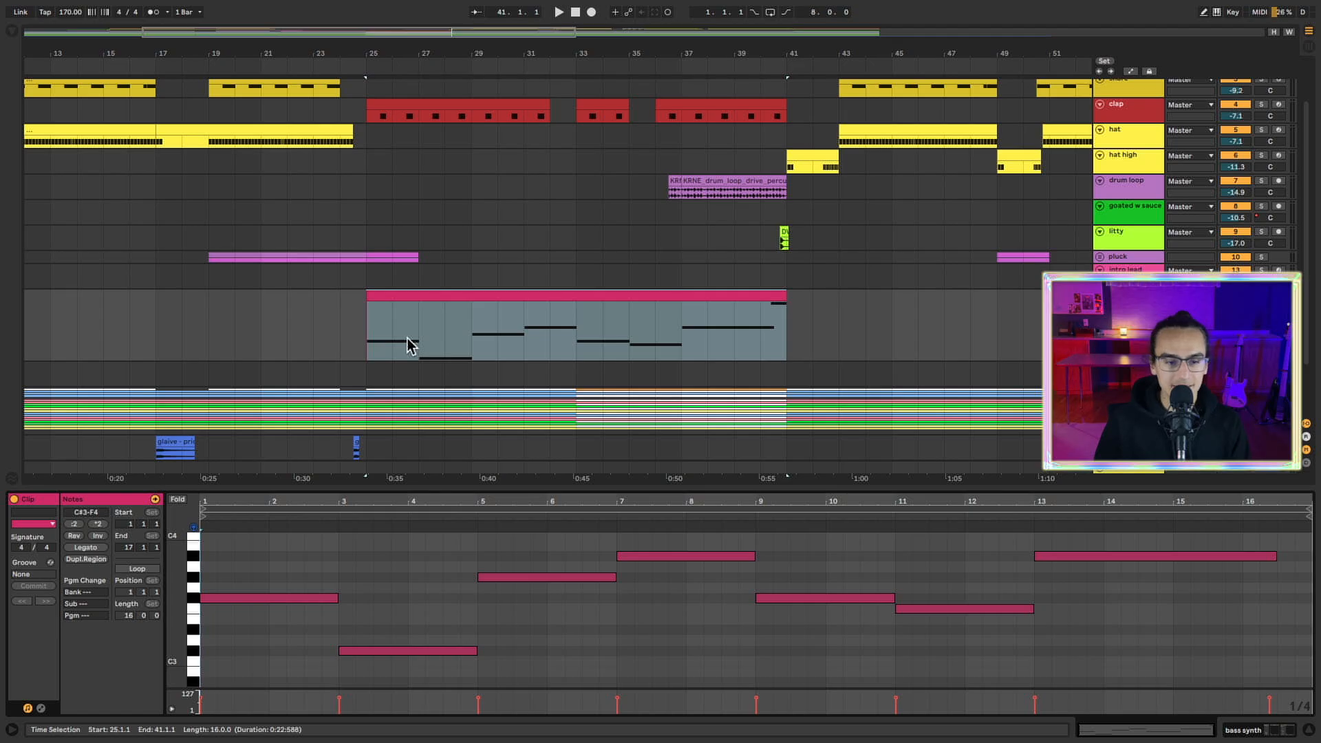
Step: Play the bass synth clip from bar 25, stop playback and place the insert mark at bar 33
left_click(367, 324)
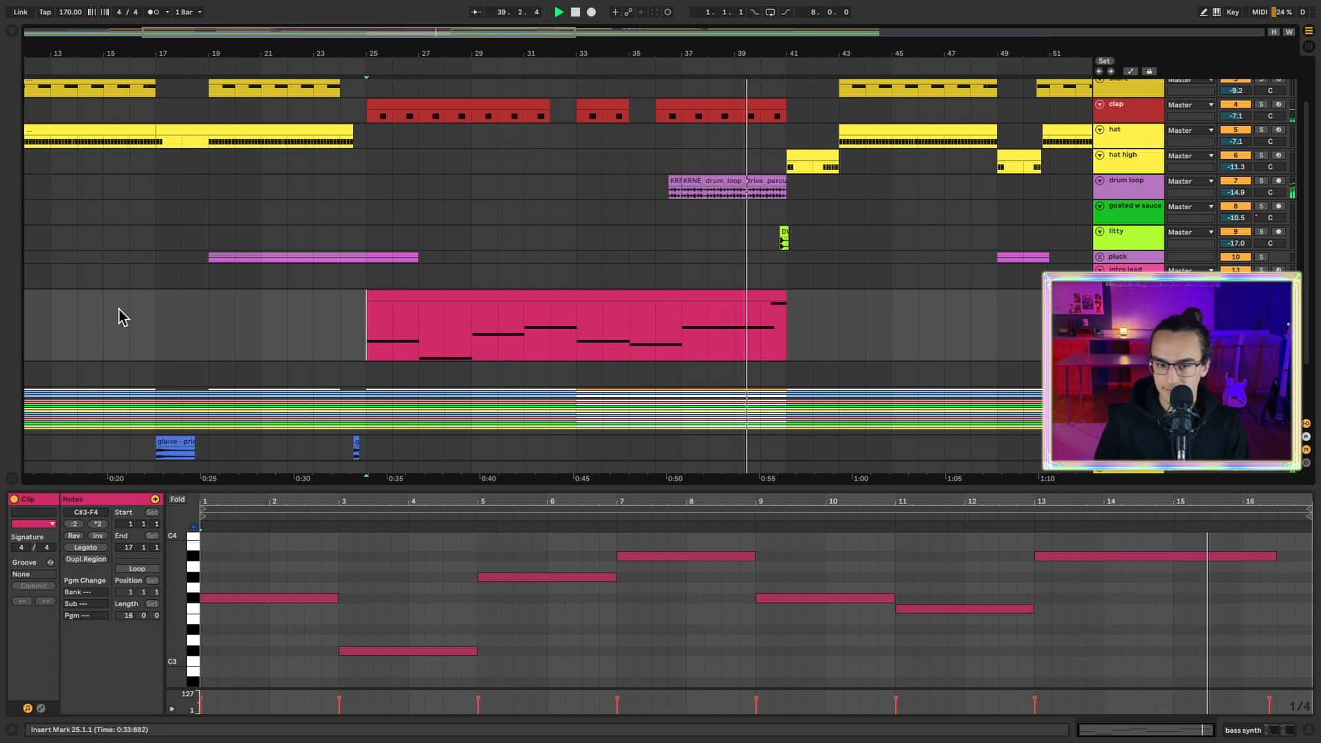
left_click(576, 331)
key("space")
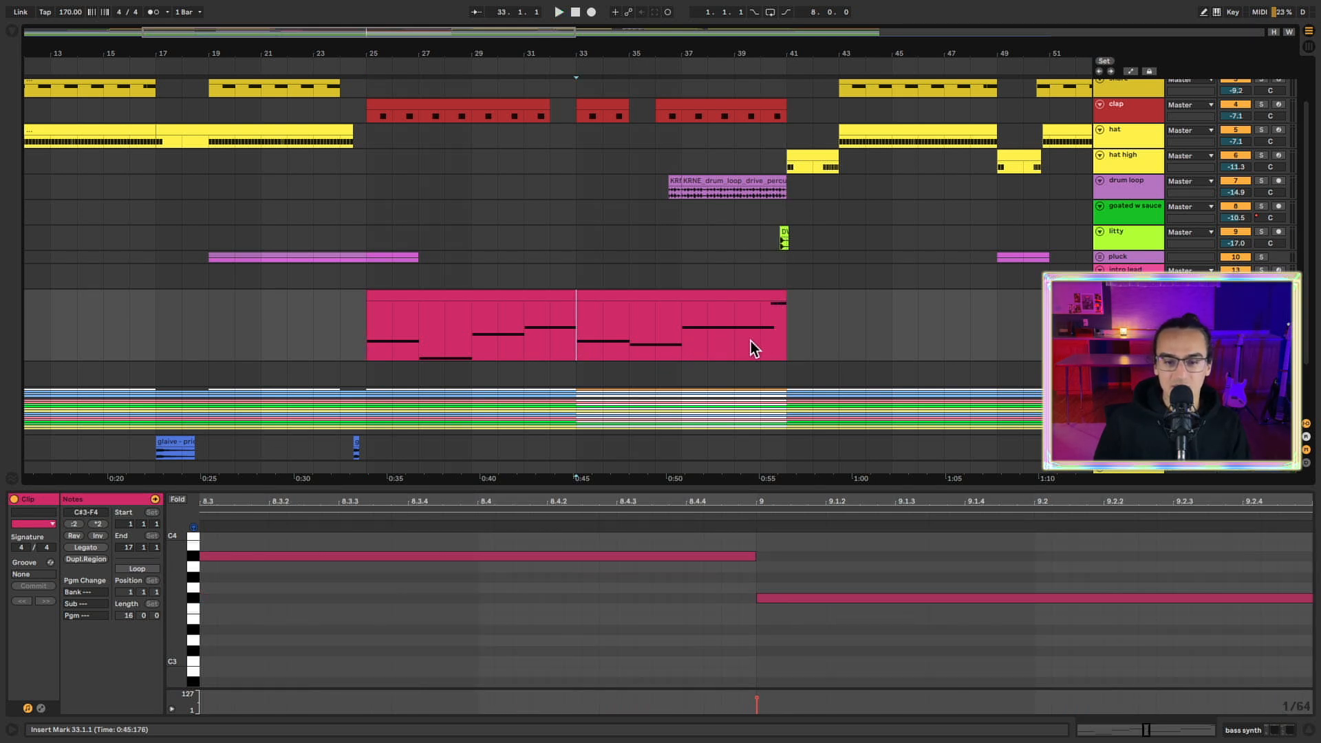
Step: Show the vox group's Auto Filter frequency automation around the orange midi clip and listen to the filter sweep
left_click(592, 428)
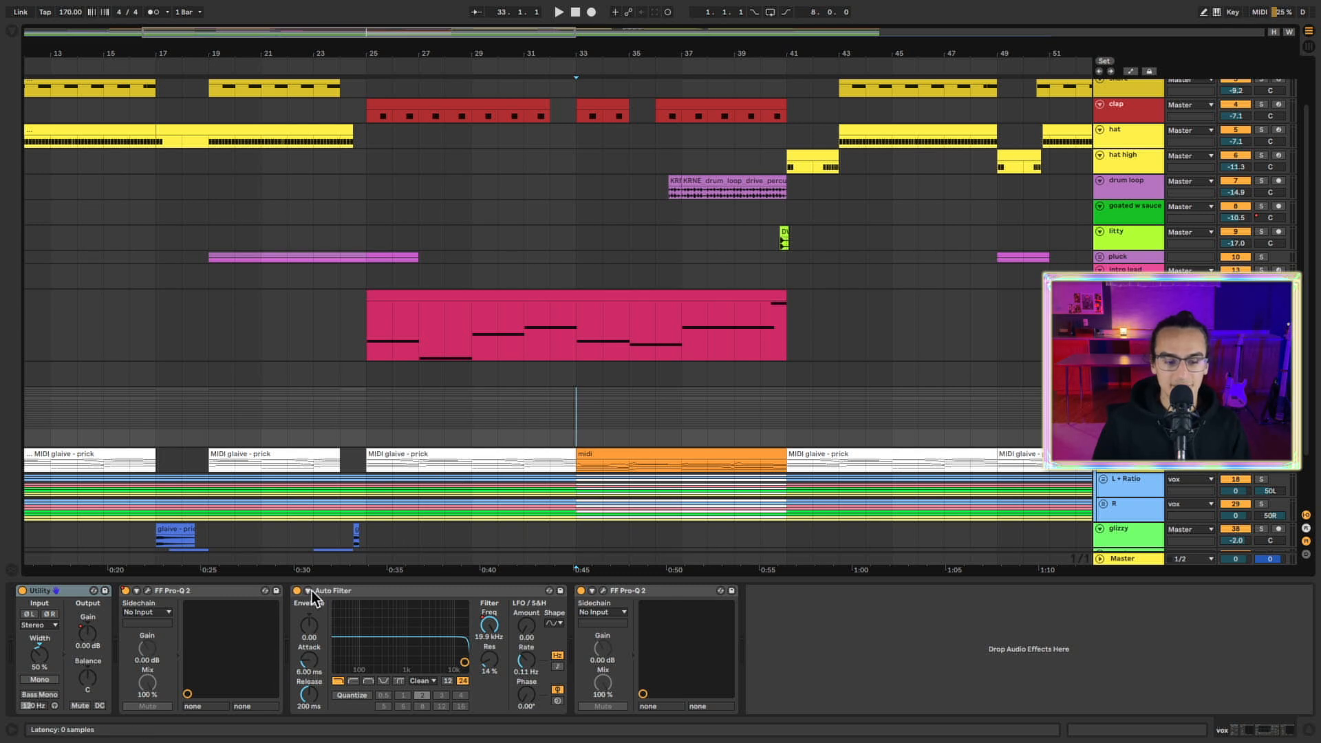
key("a")
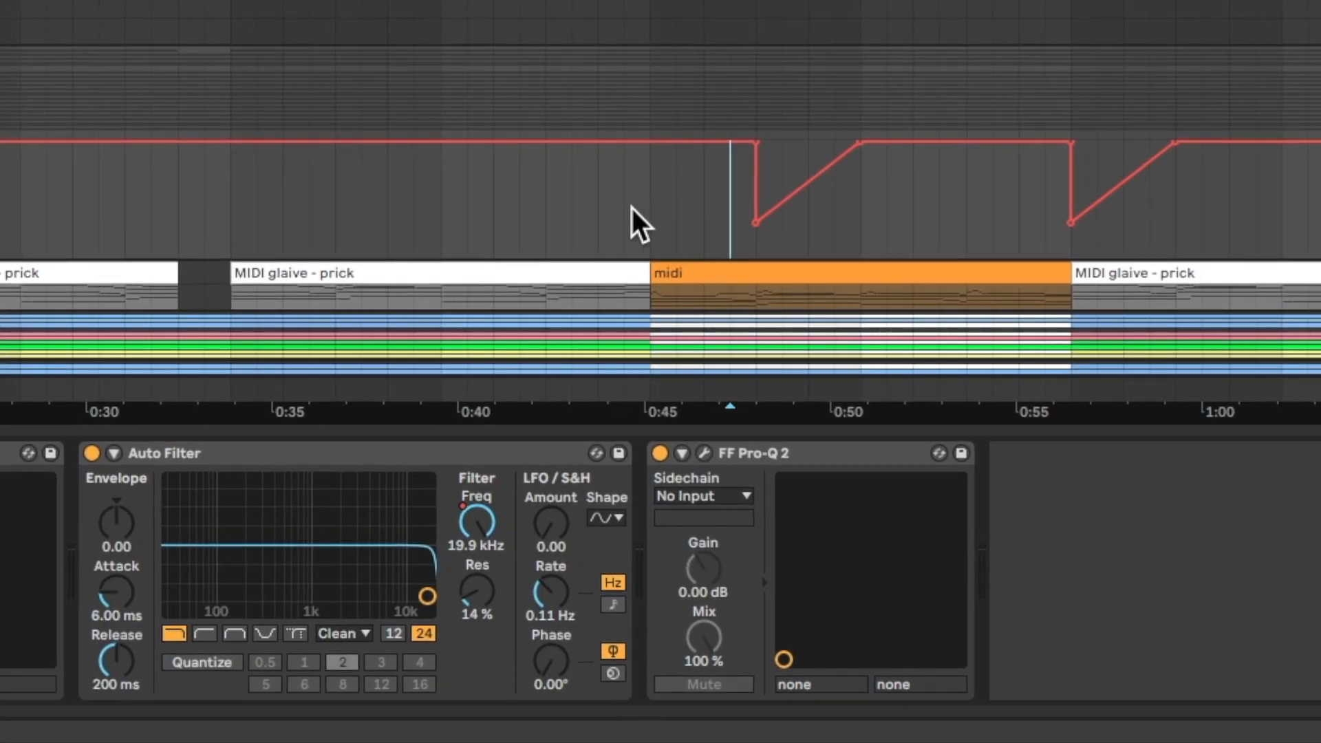
key("space")
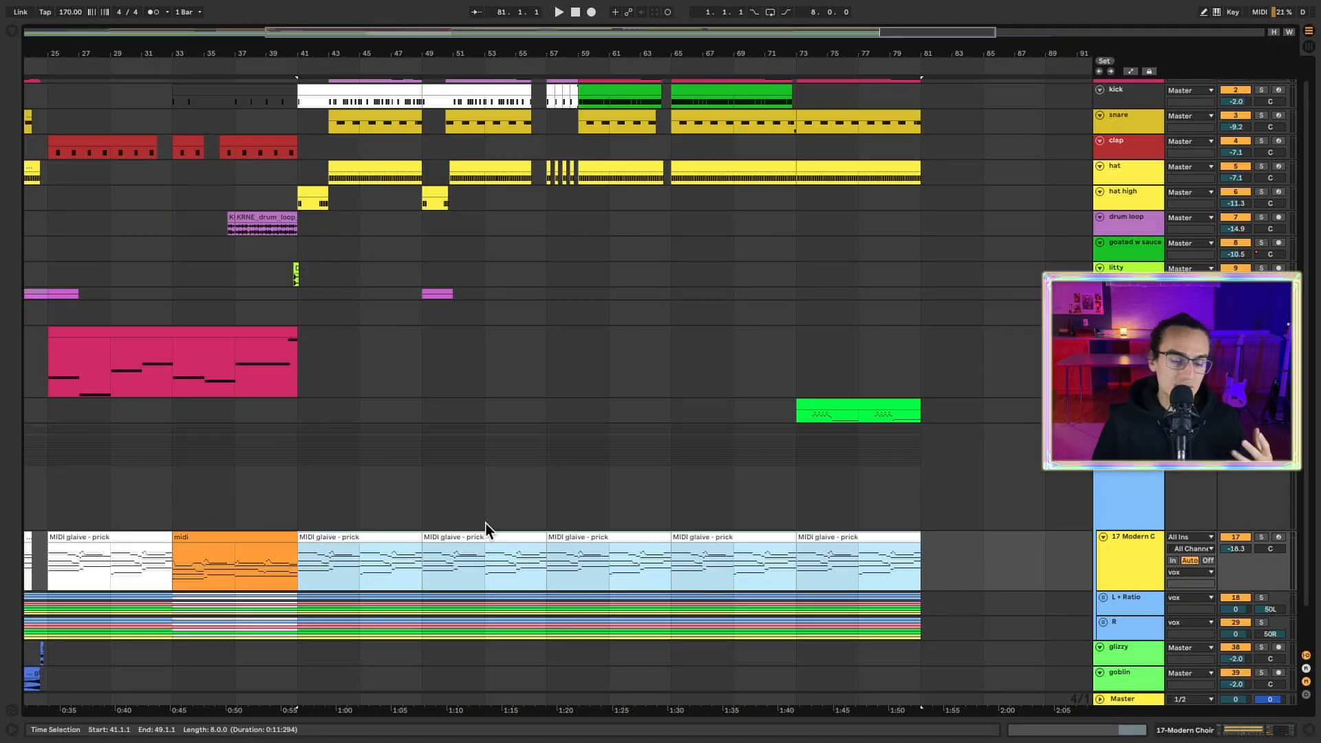
Step: Review the repeated MIDI glaive - prick clips on the 17 Modern Choir track from bar 41 to bar 81
left_click(369, 543)
left_click(385, 538)
left_click(841, 538)
scroll(414, 527, "up", 1)
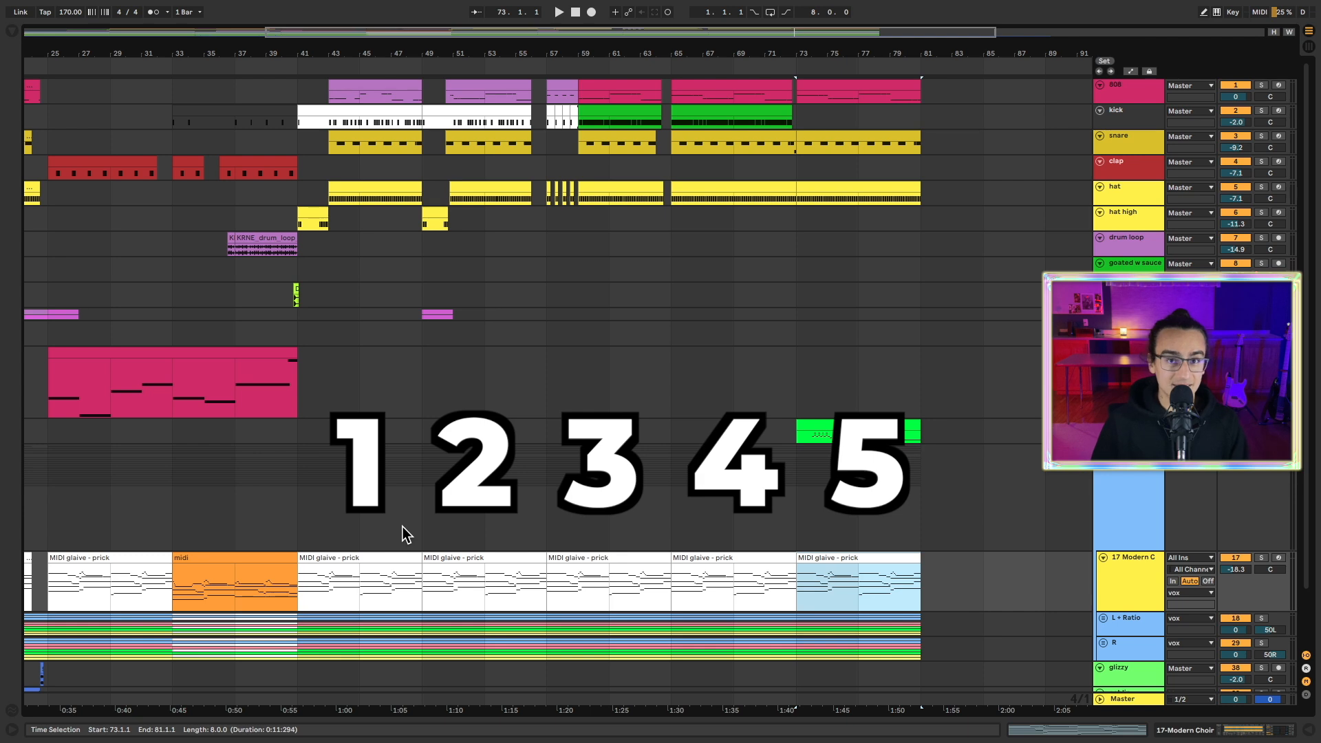
Step: Listen to the sections starting at bars 41, 49 and 57 and select the outro lead clip spanning bars 73 to 81
left_click(304, 244)
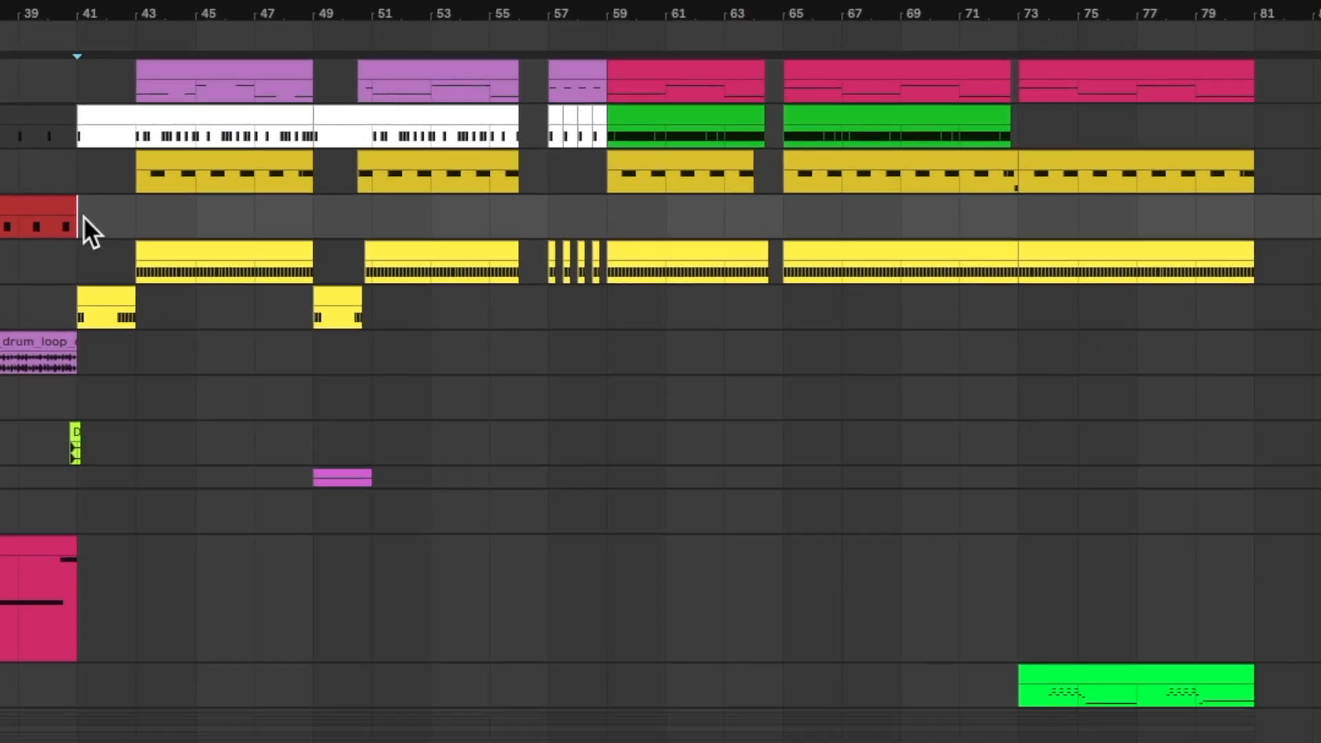
left_click_drag(300, 169, 336, 170)
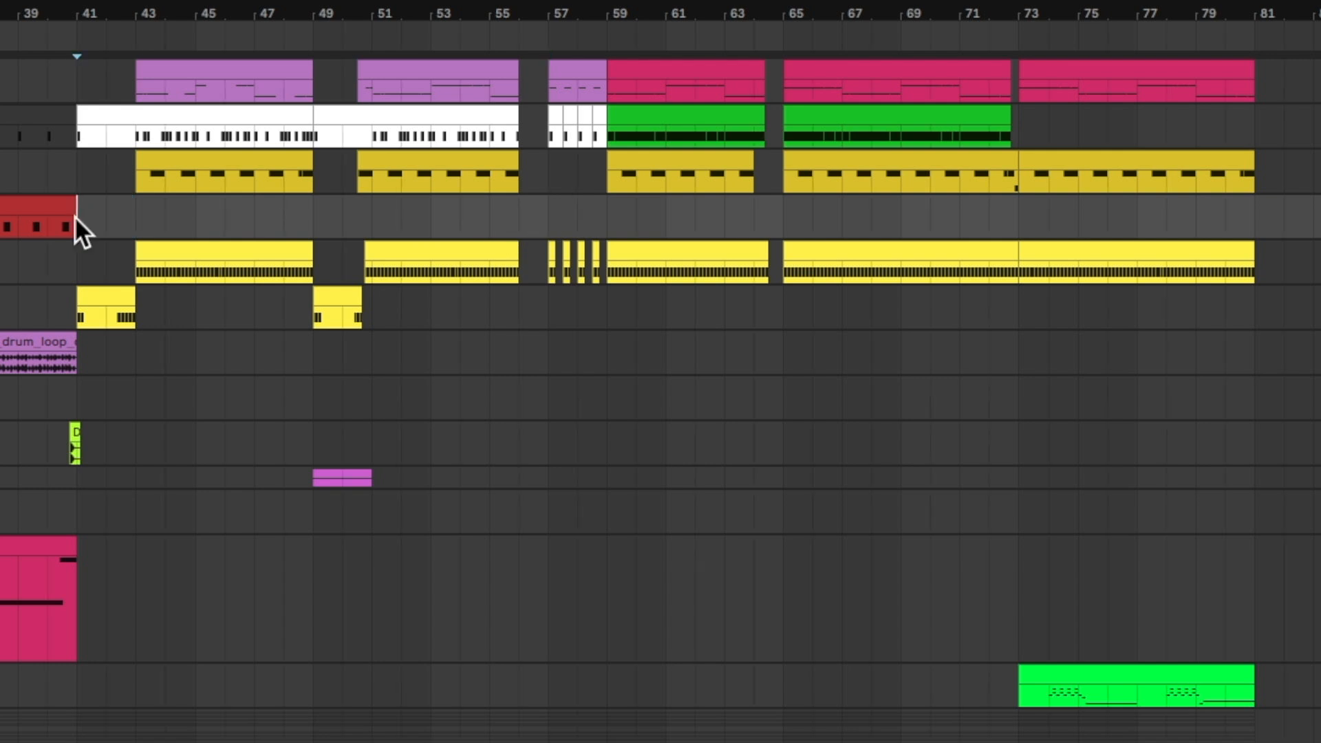
key("space")
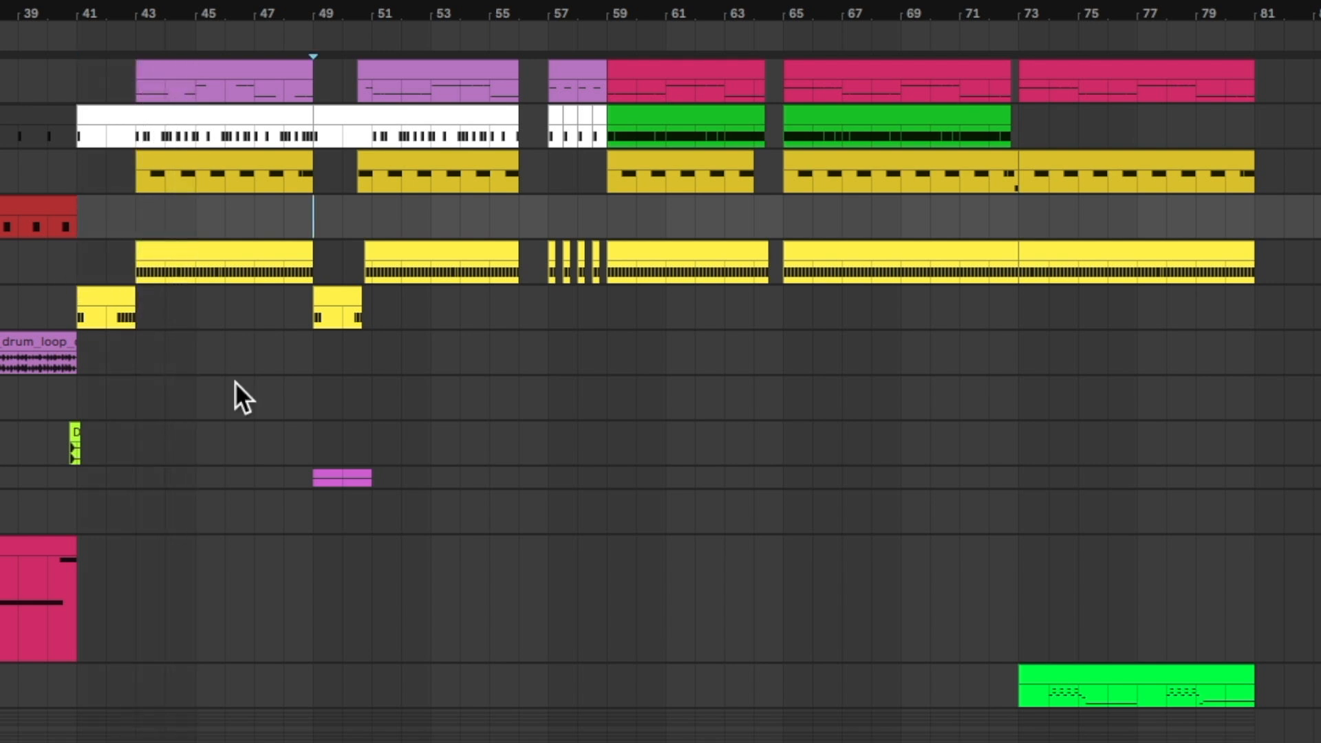
key("space")
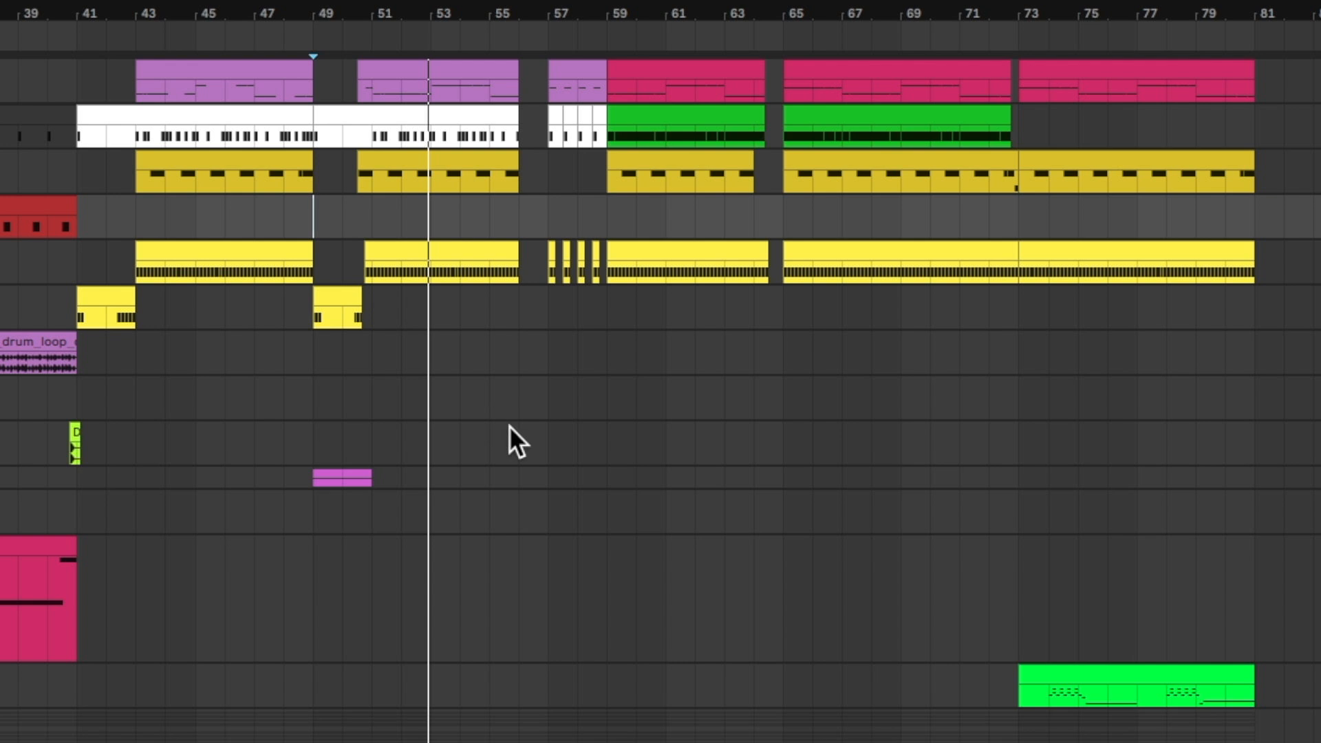
left_click(550, 411)
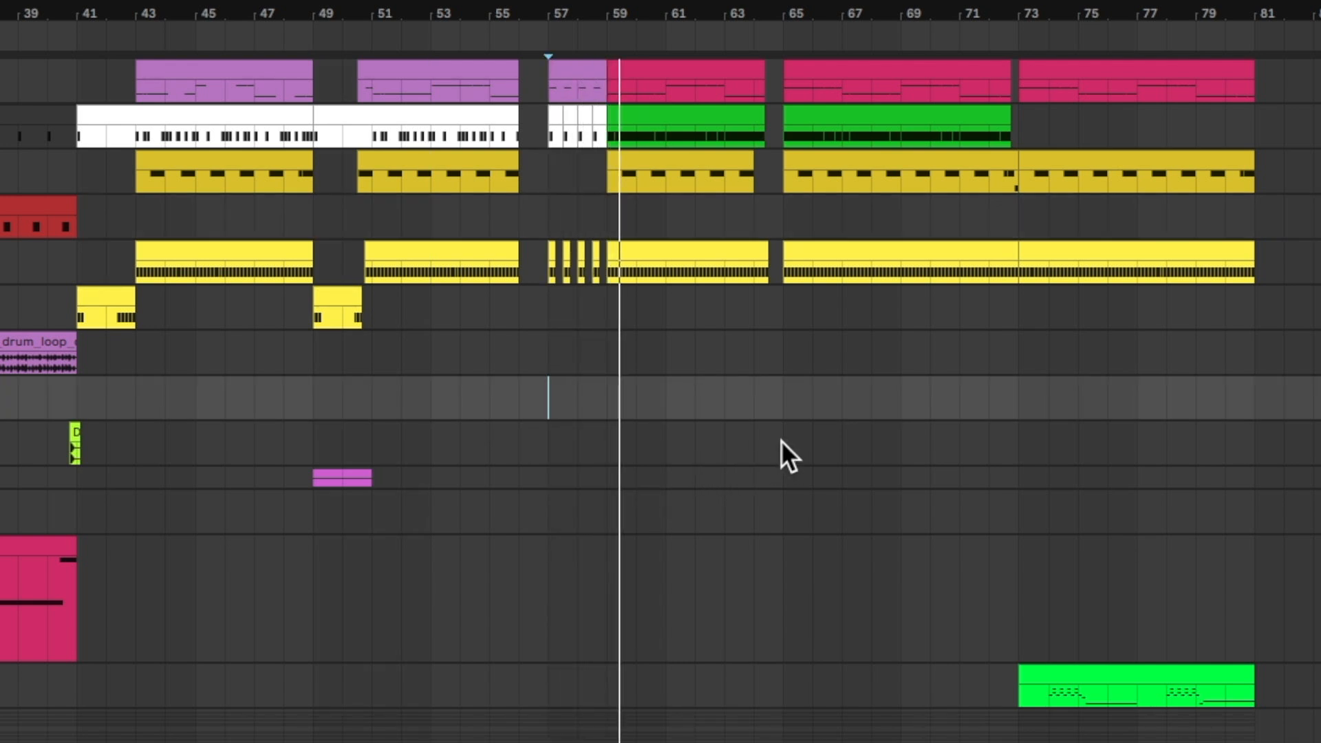
left_click_drag(790, 411, 1113, 399)
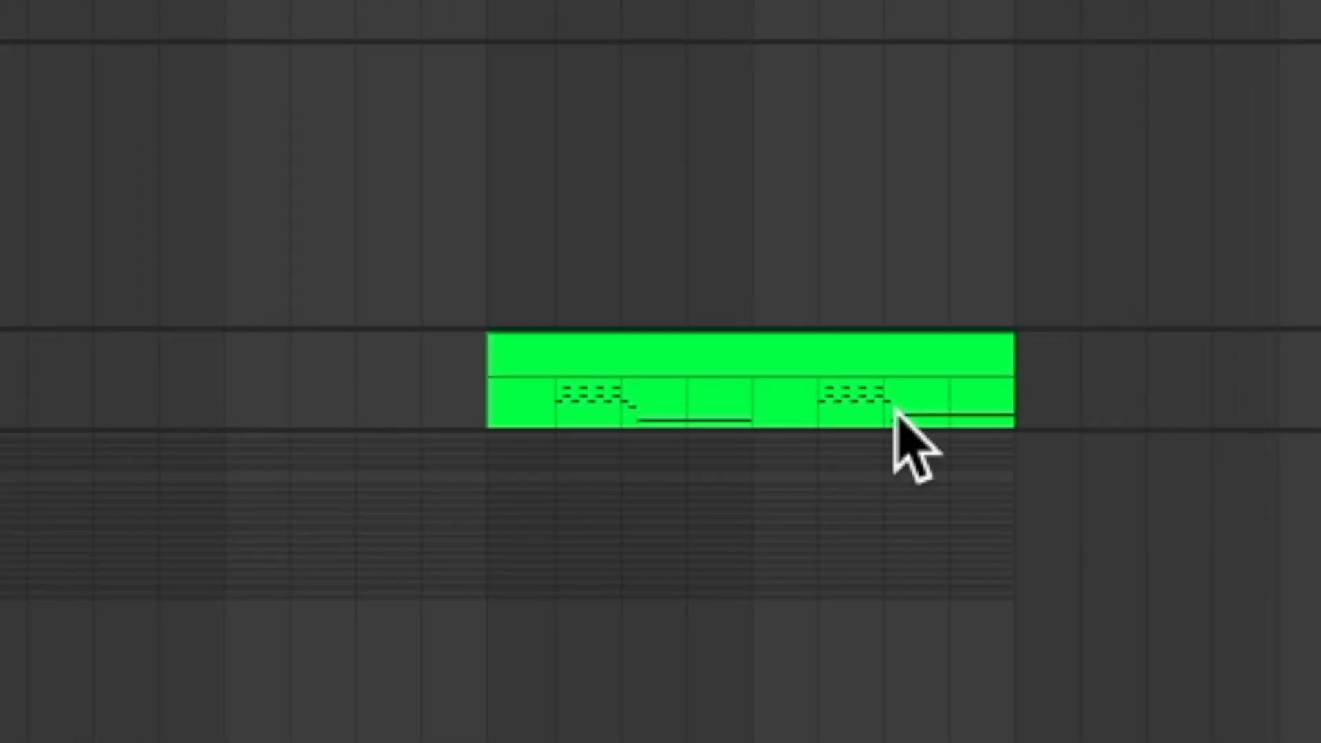
left_click(466, 377)
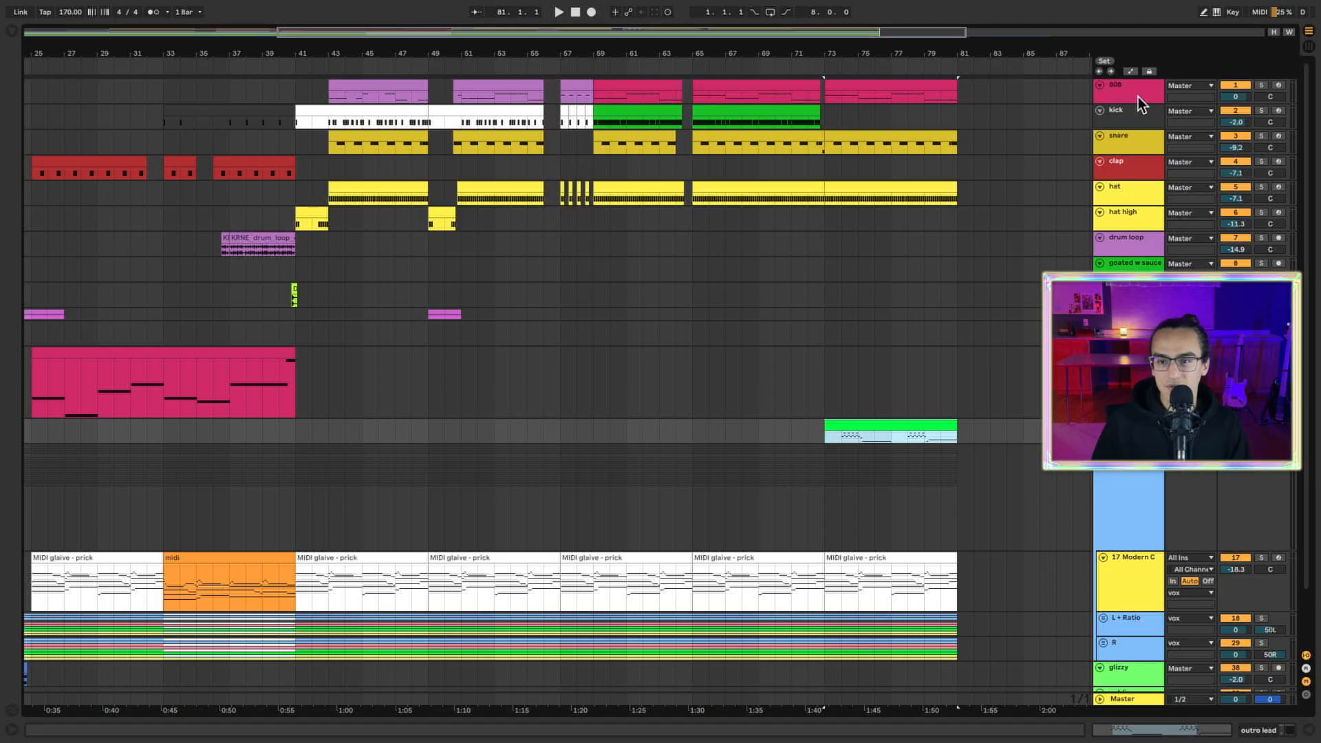
Step: Select the 808 and kick tracks together, enlarge them to show their note patterns, and play from bar 43
left_click(1138, 97)
left_click(1141, 117, "shift")
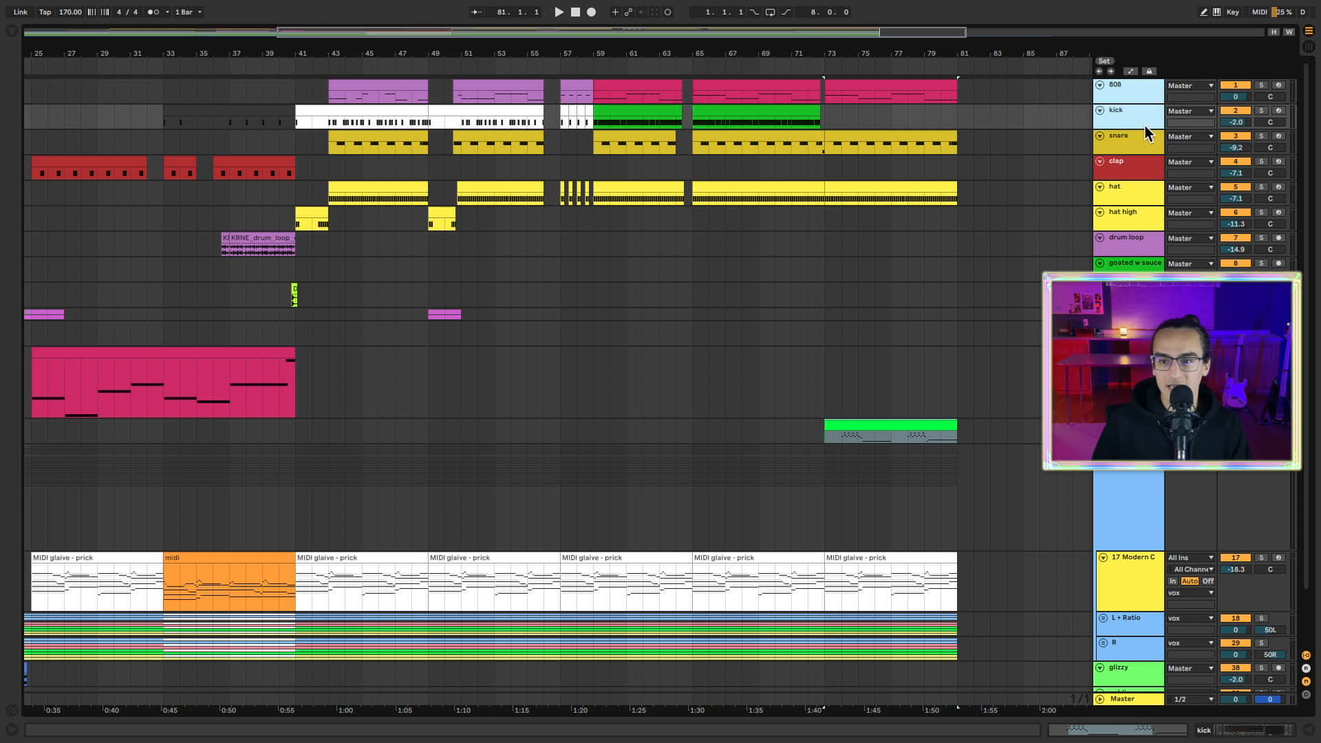
left_click_drag(1155, 130, 1155, 328)
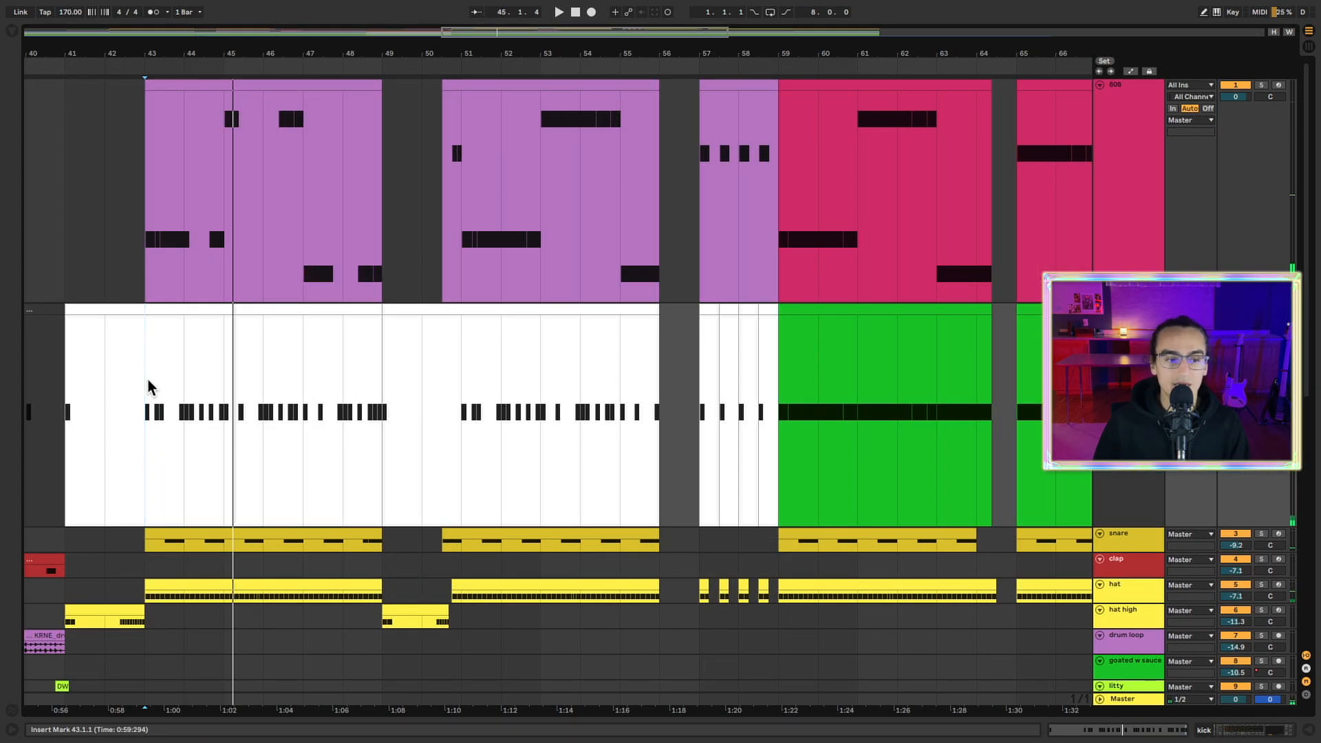
key("space")
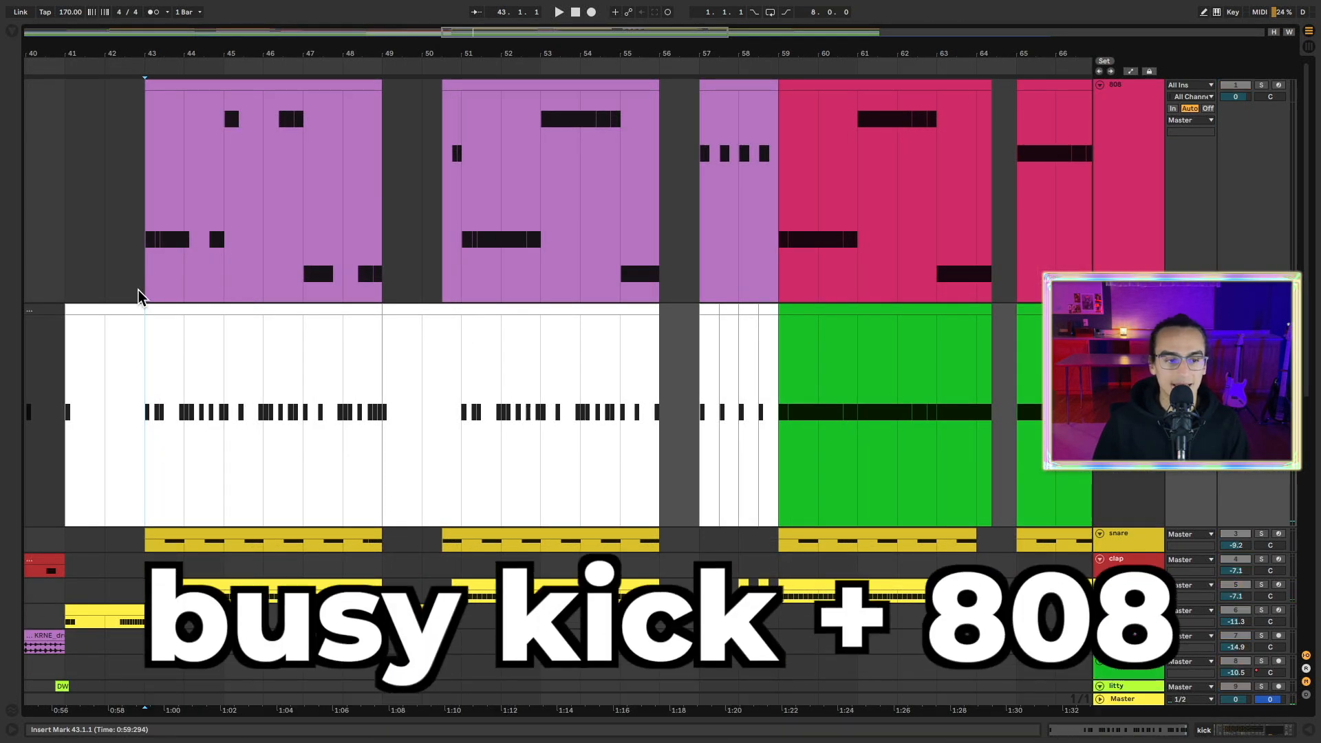
Step: Solo the kick and 808 tracks and listen to their patterns from bars 43 and 59
key("s")
left_click(138, 282)
key("s")
key("space")
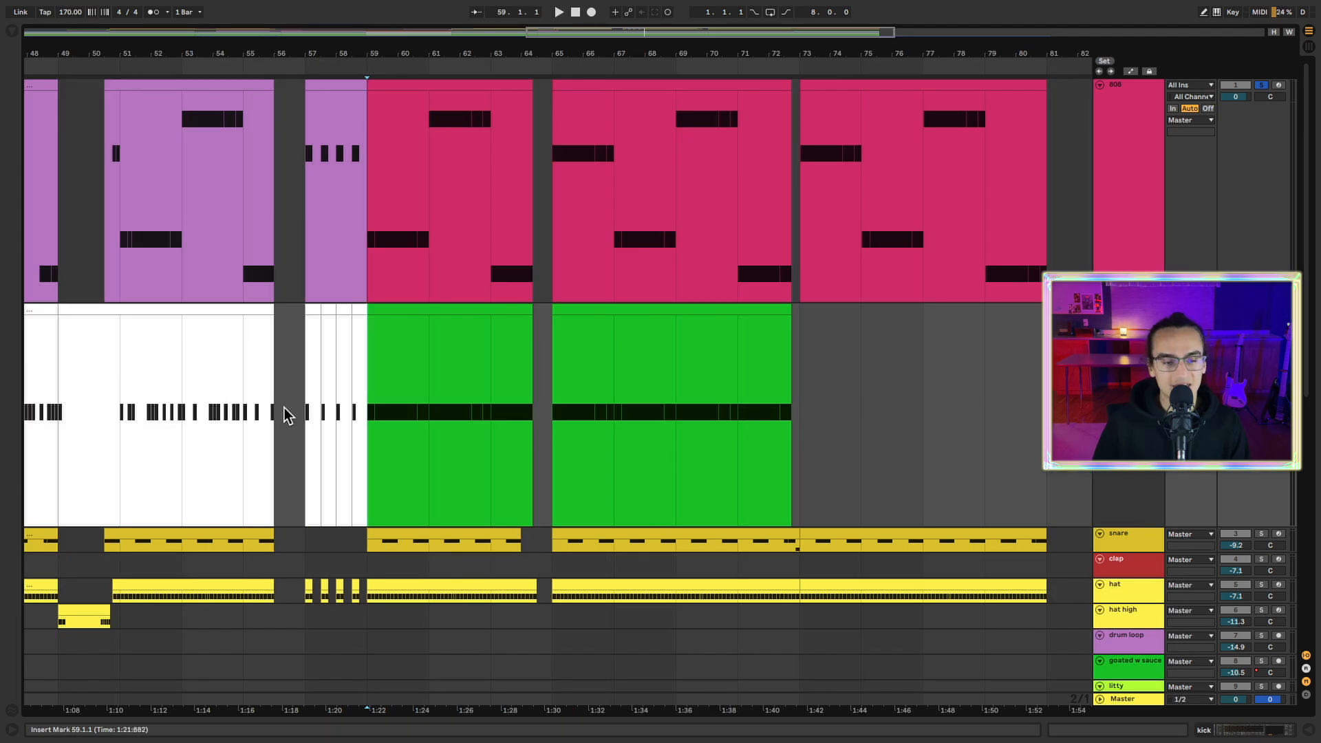
key("space")
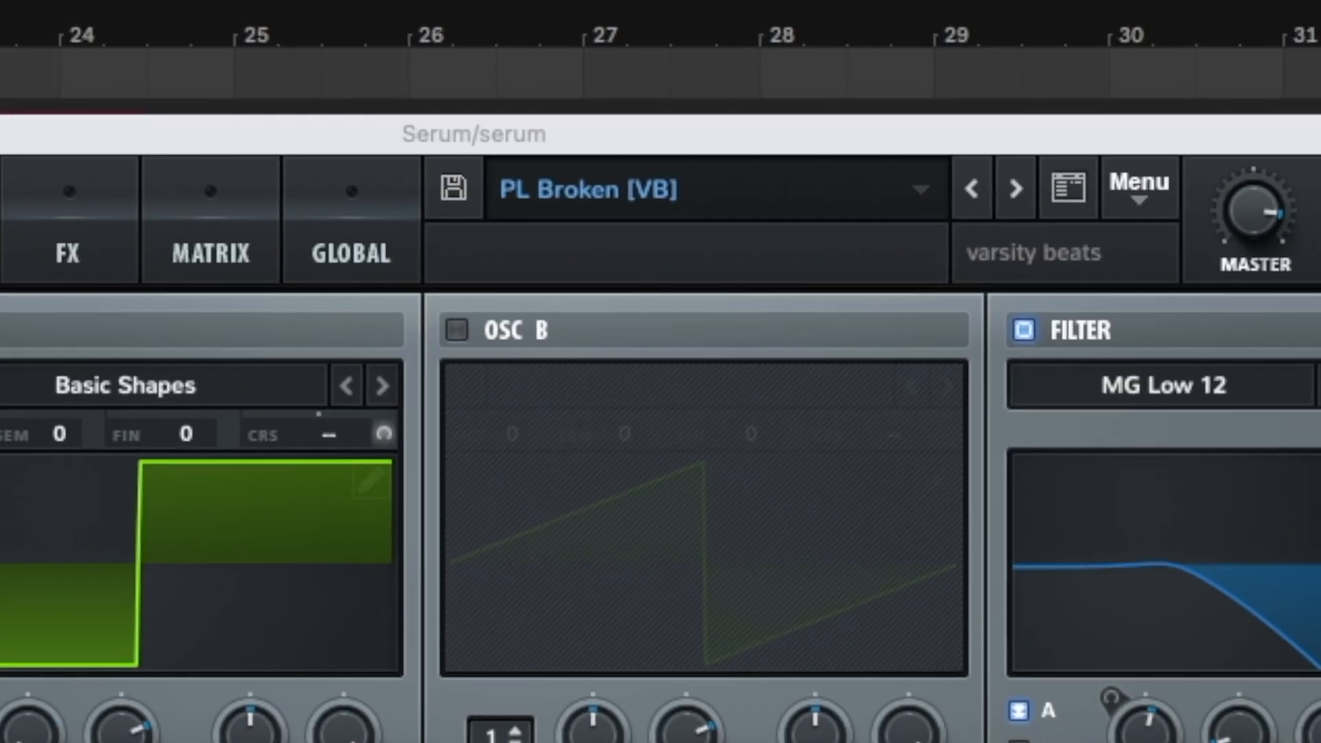
Step: Inspect the presets PL Broken [VB] and PL Ice Age [VB] in the pluck group's two Serum instruments
left_click(630, 184)
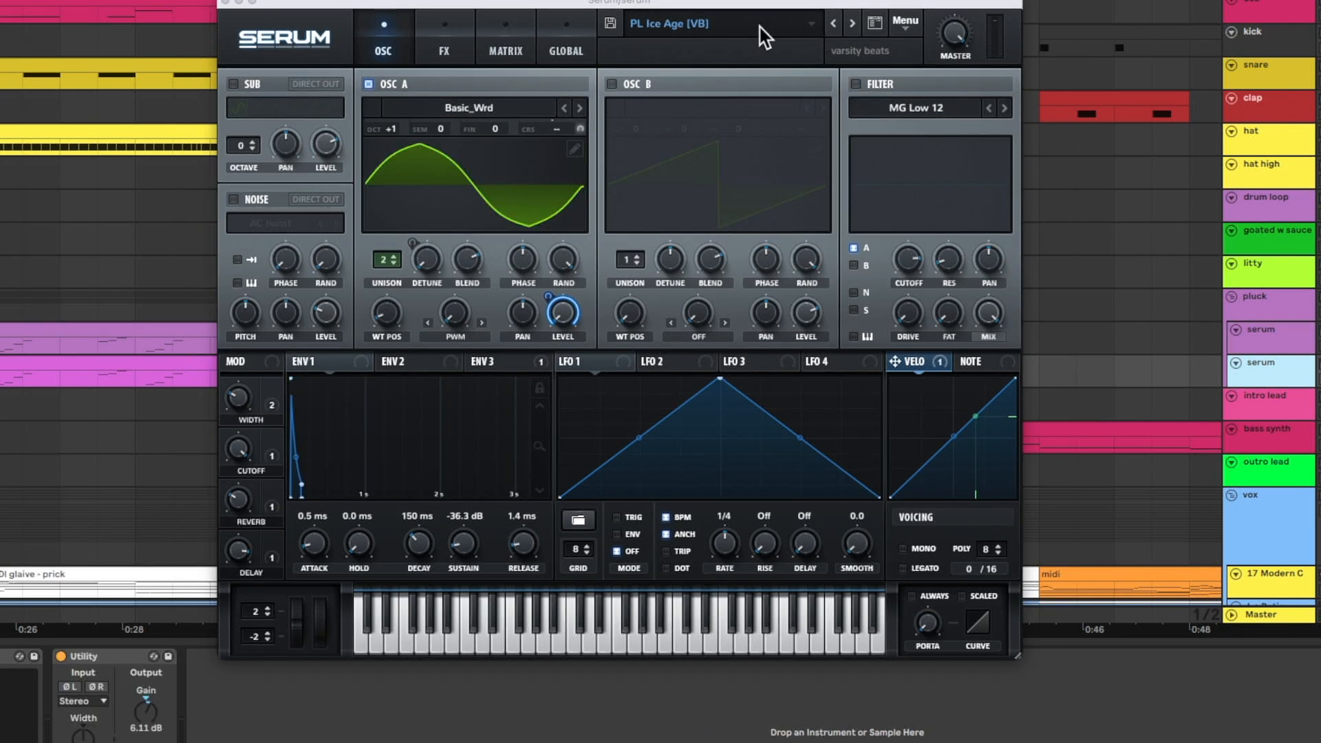
left_click(759, 28)
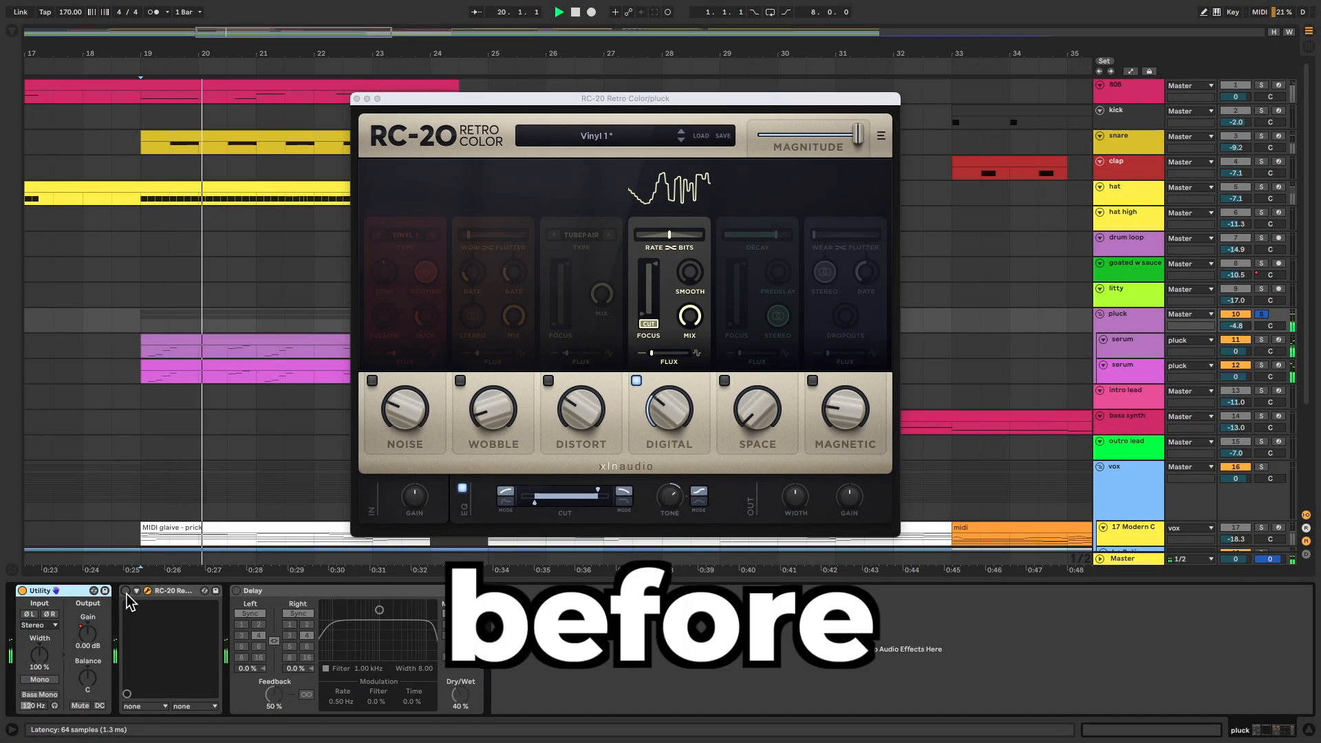
Step: Switch on RC-20 Retro Color and Delay on the pluck group while listening to the difference, and stop playback
left_click(126, 591)
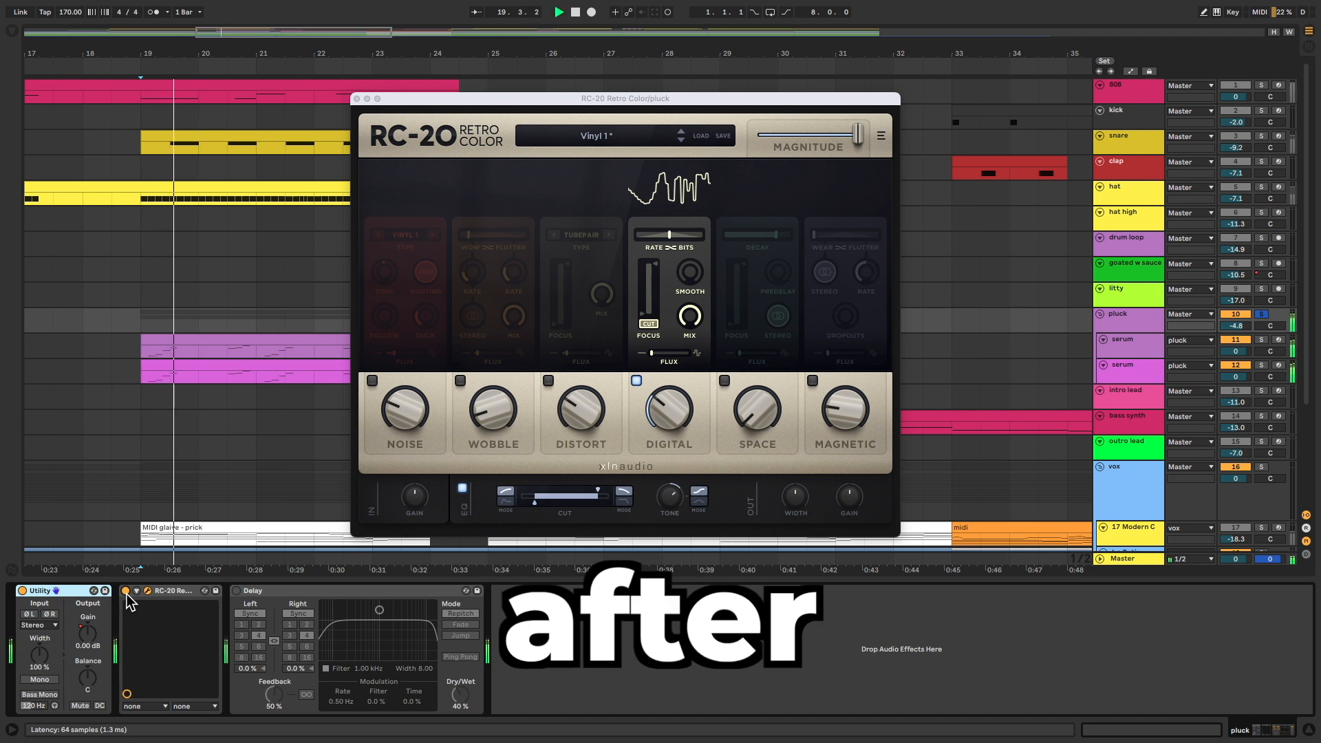
left_click(237, 591)
key("space")
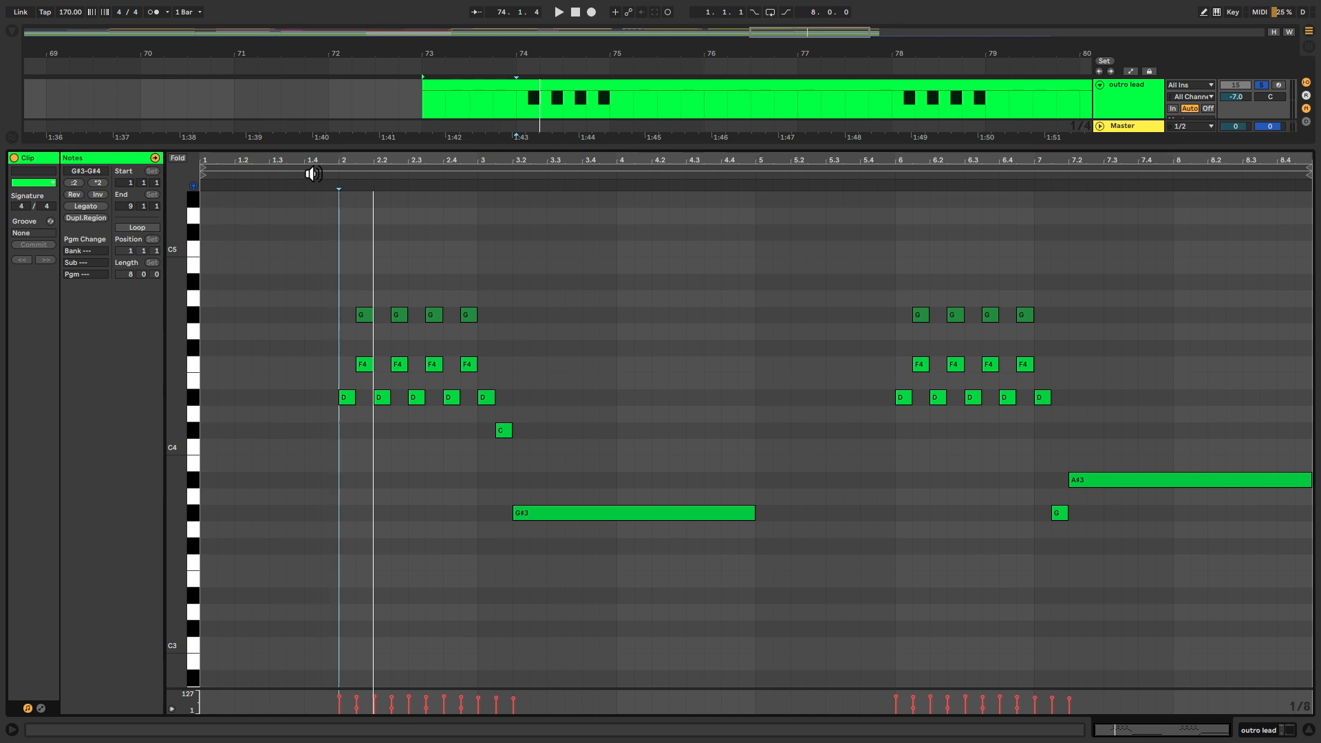
Step: Listen to the outro lead notes, view the preset folders for LD Putt Putt [VB] in Serum, and close the synth window
key("space")
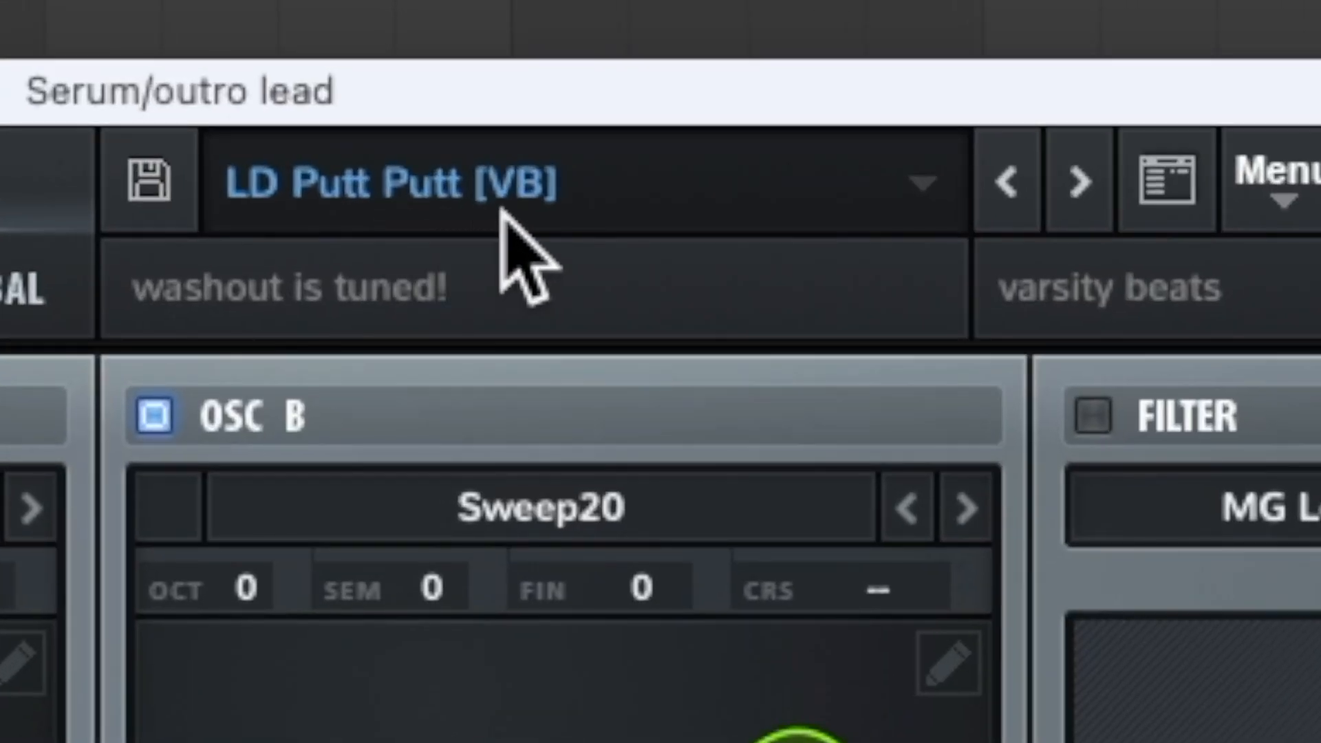
left_click(436, 102)
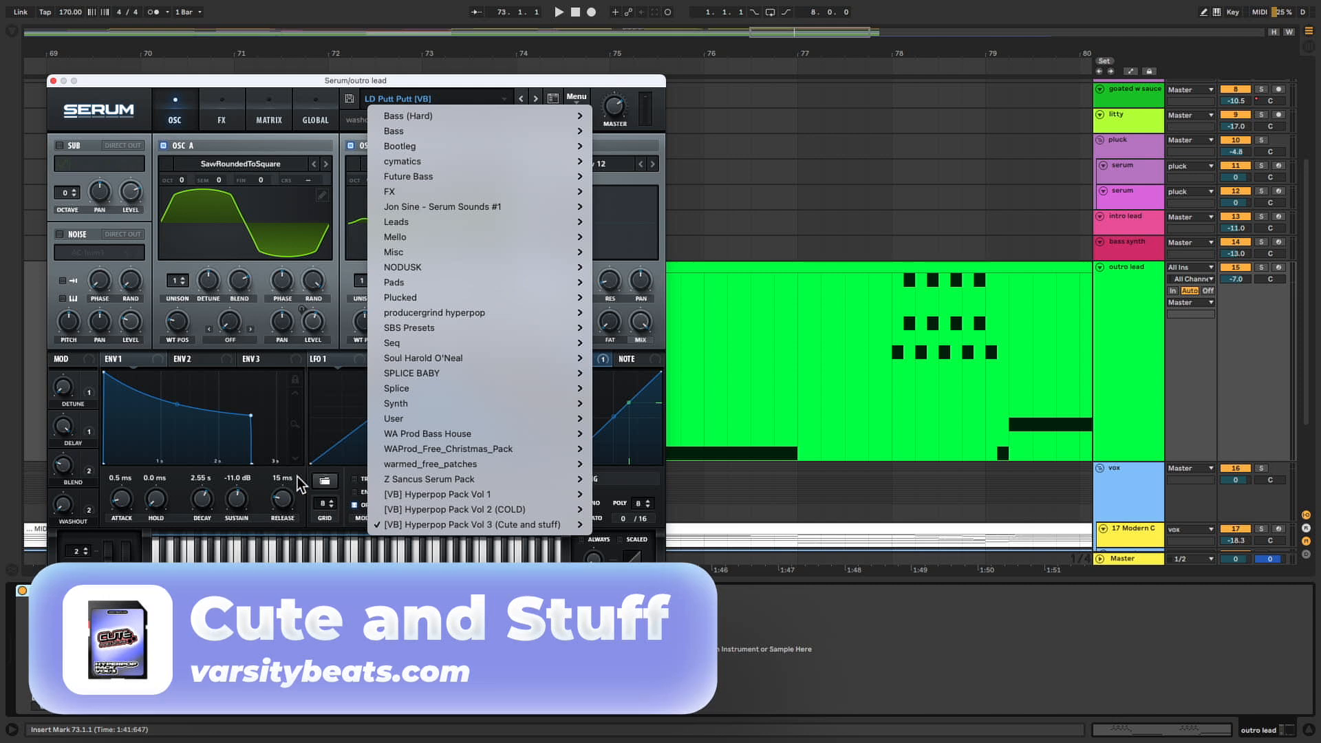
left_click(58, 88)
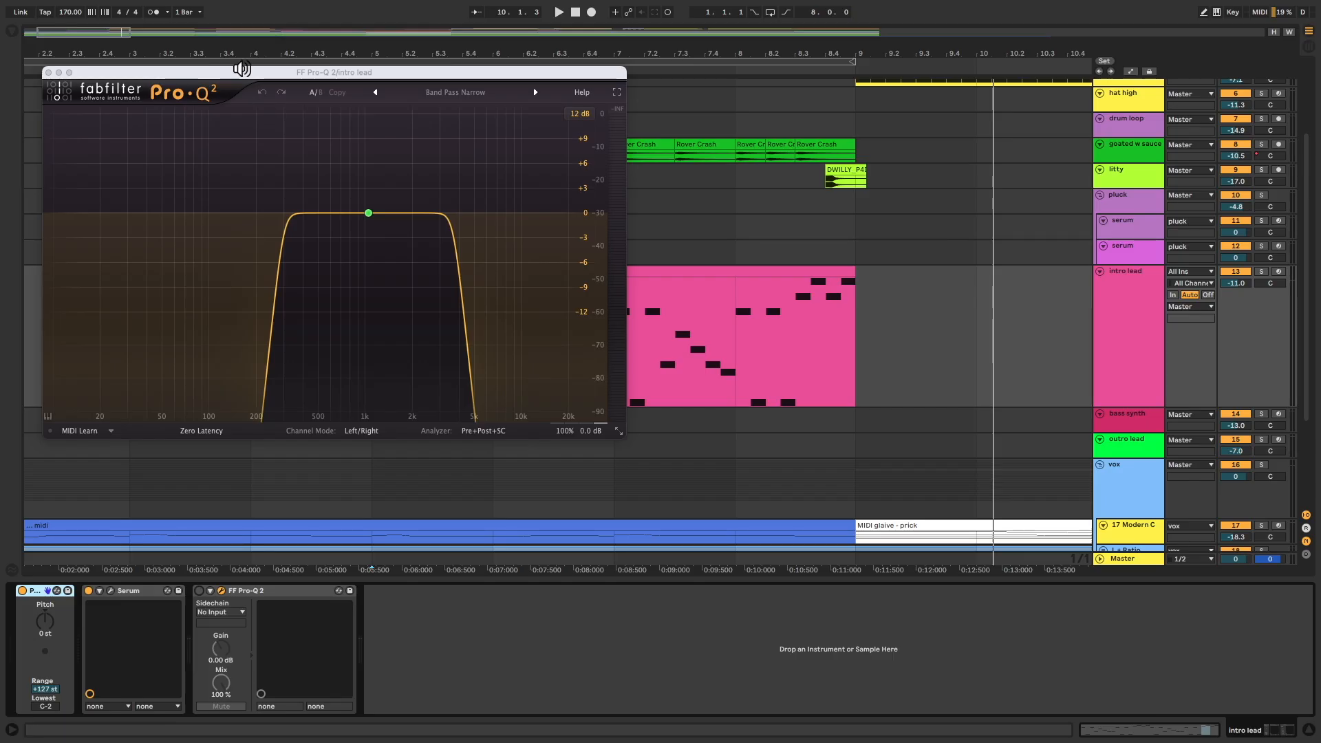
Step: Move the FF Pro-Q 2 window aside, solo the intro lead, play it from bar 5 and switch on its band-pass EQ
left_click_drag(240, 70, 213, 31)
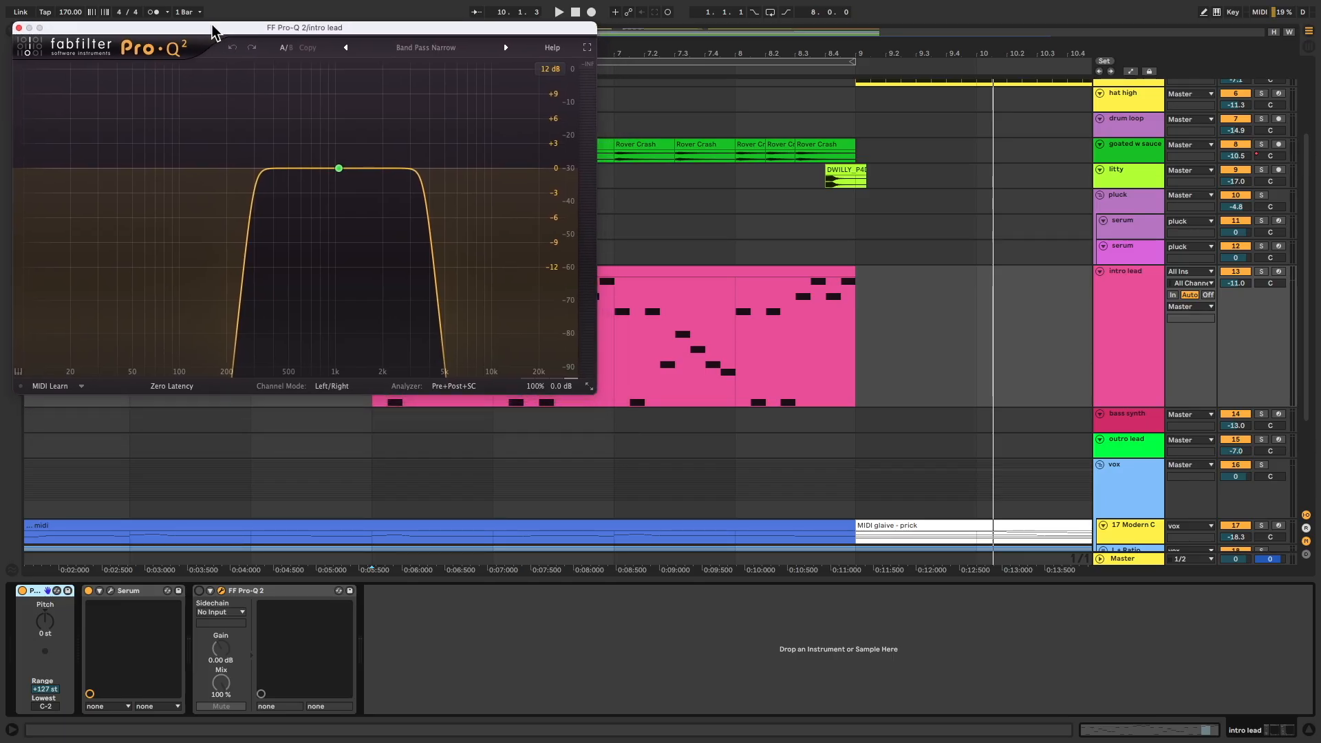
scroll(330, 525, "left", 3)
key("s")
key("space")
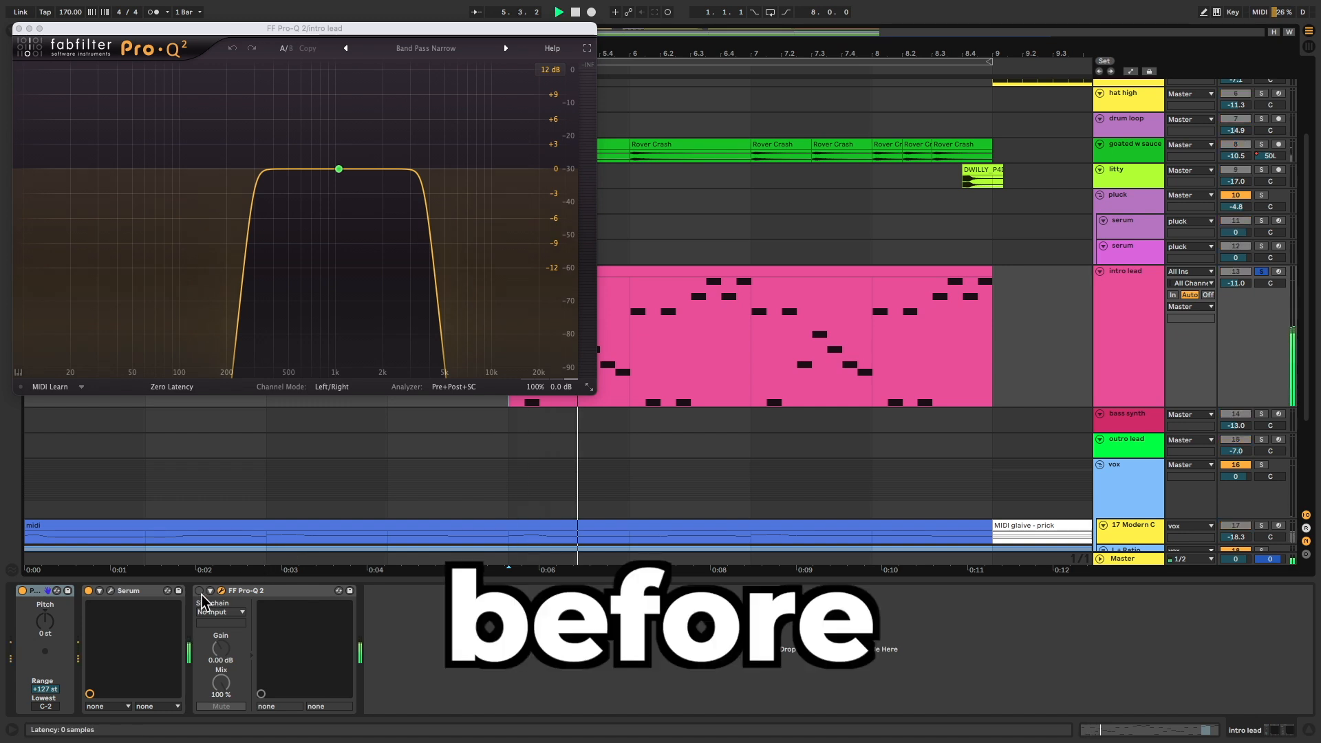
left_click(200, 591)
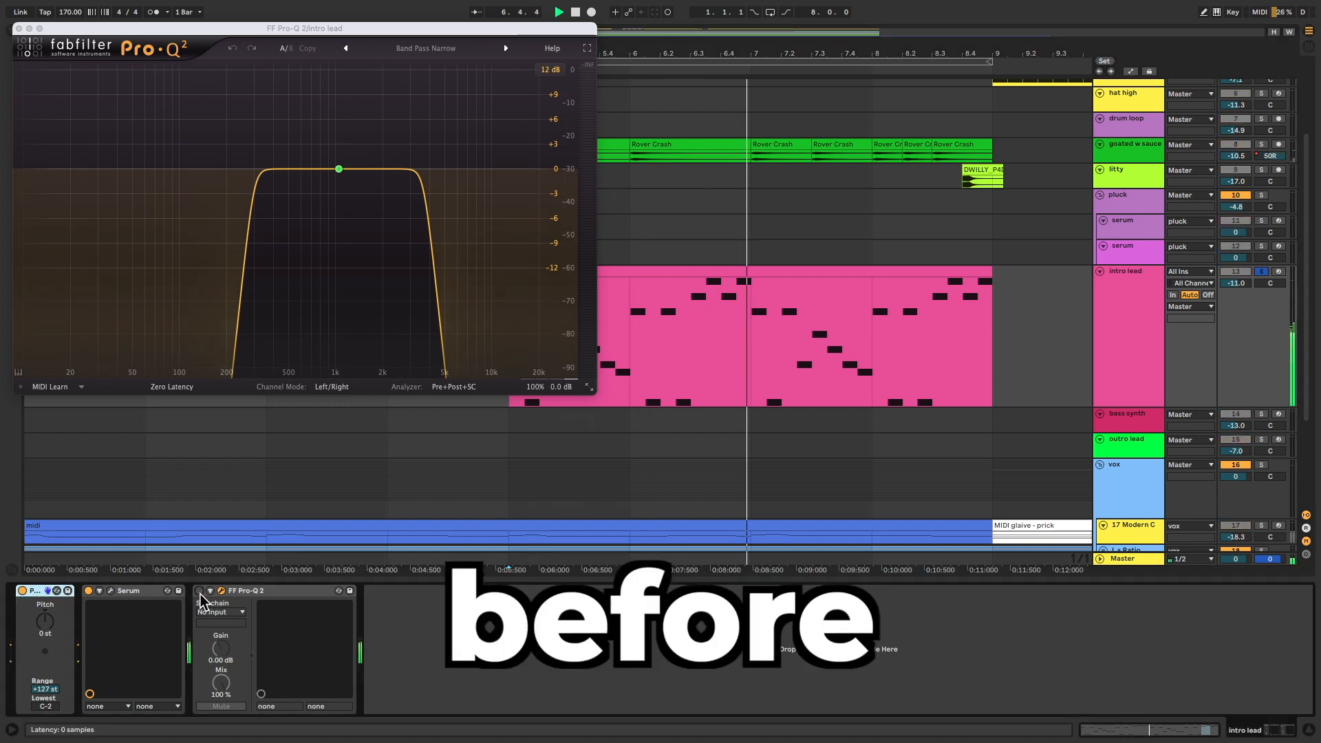